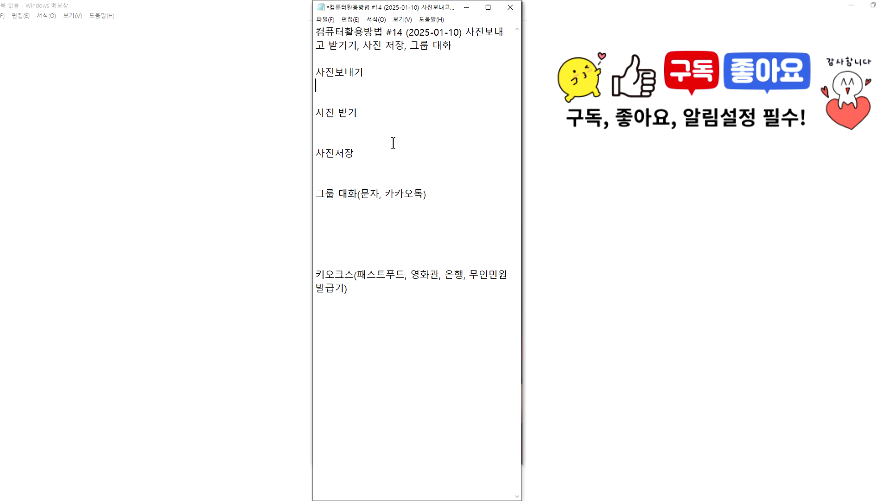
drag(315, 72, 366, 72)
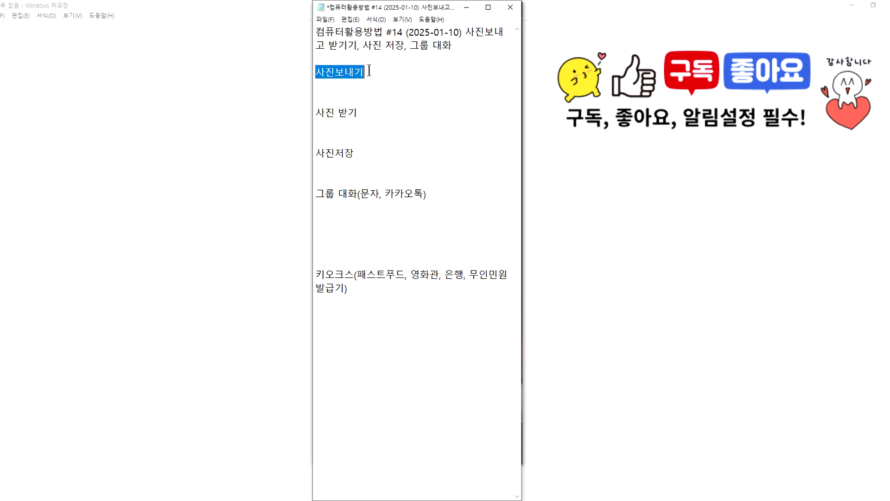
drag(315, 195, 423, 196)
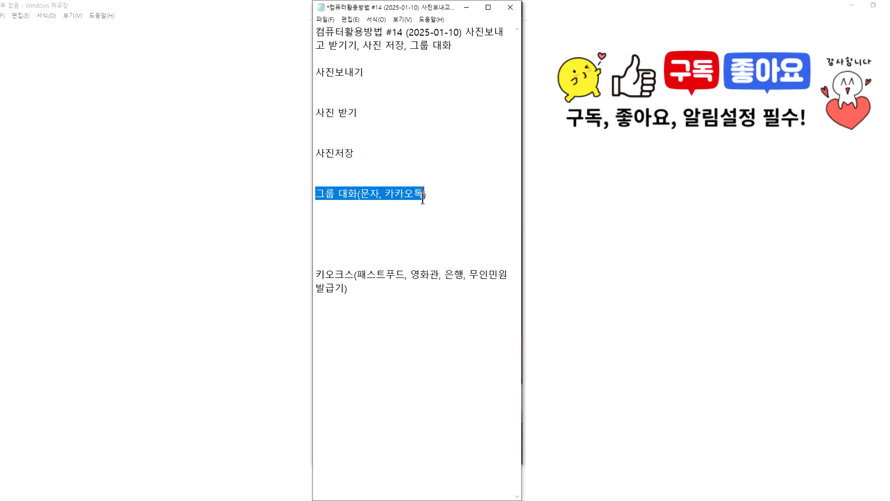
click(361, 195)
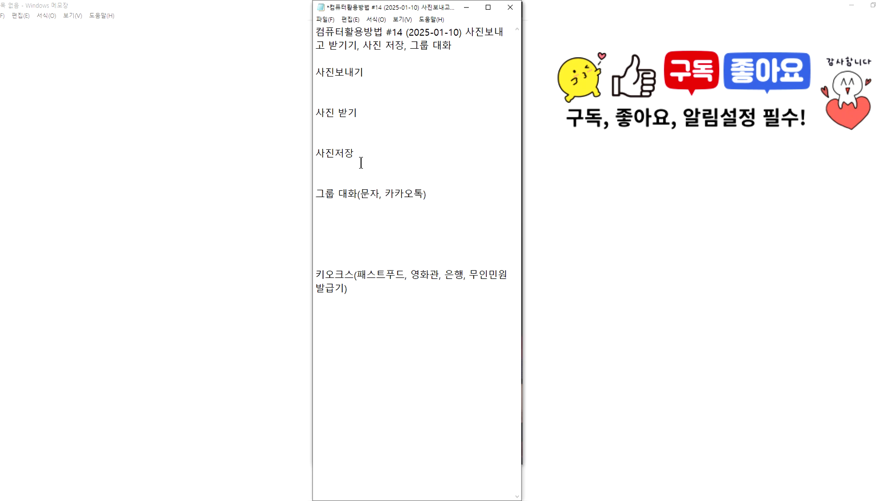
Switch to the mirrored phone screen, open Messages, browse the conversation list and return to the home screen.
click(456, 500)
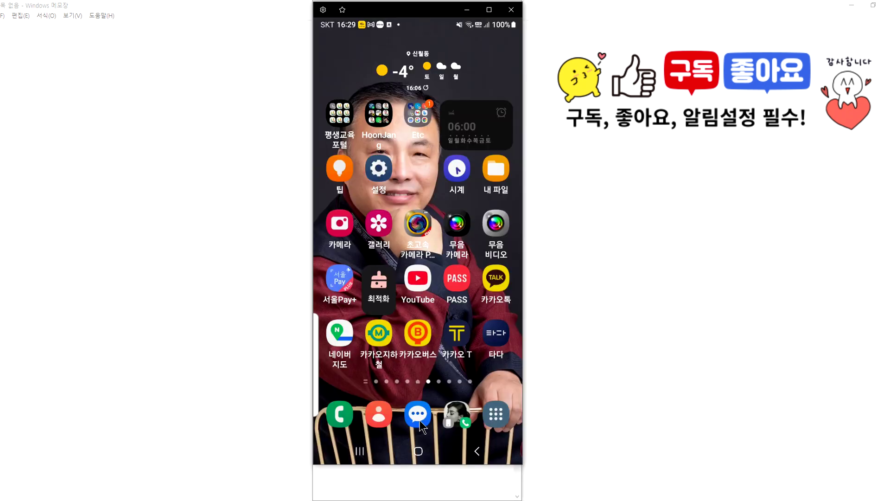
click(427, 420)
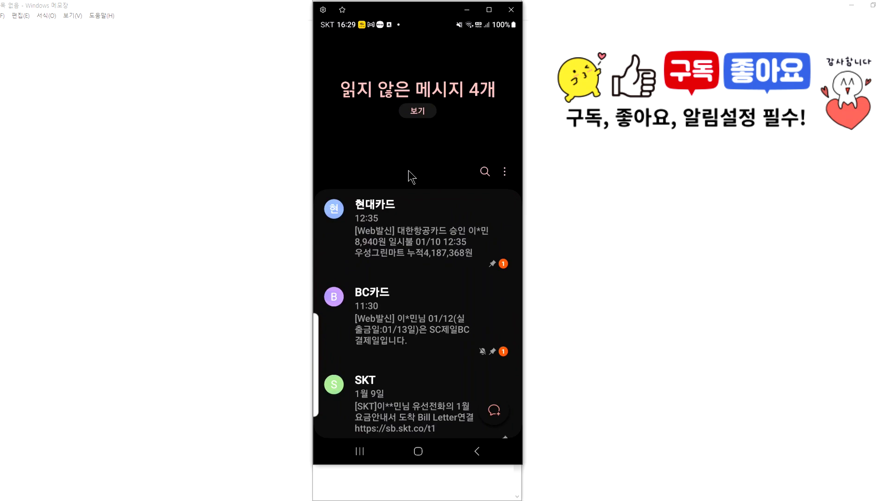
drag(417, 304, 439, 160)
drag(444, 249, 435, 137)
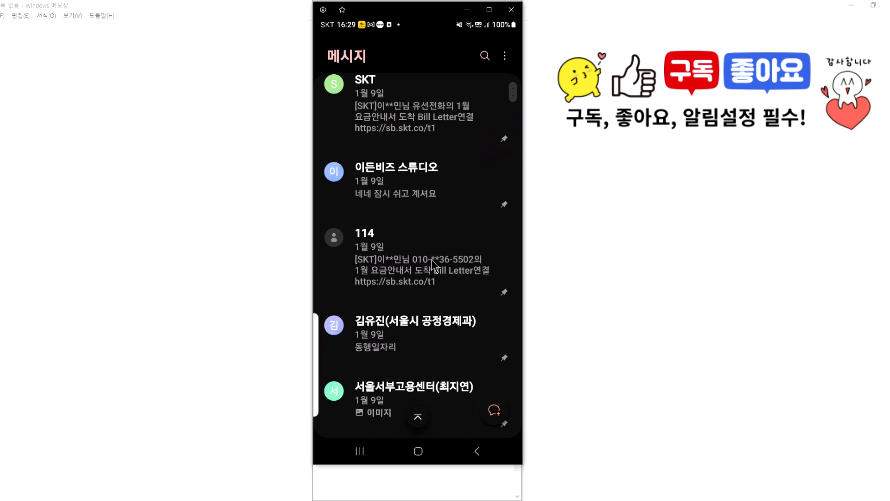
mouse_move(431, 305)
mouse_down()
mouse_move(433, 185)
mouse_move(418, 302)
mouse_up()
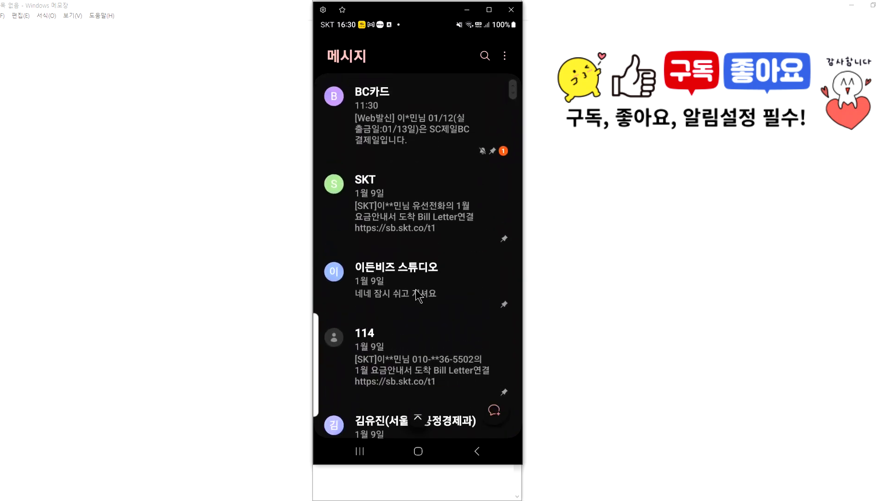
click(471, 445)
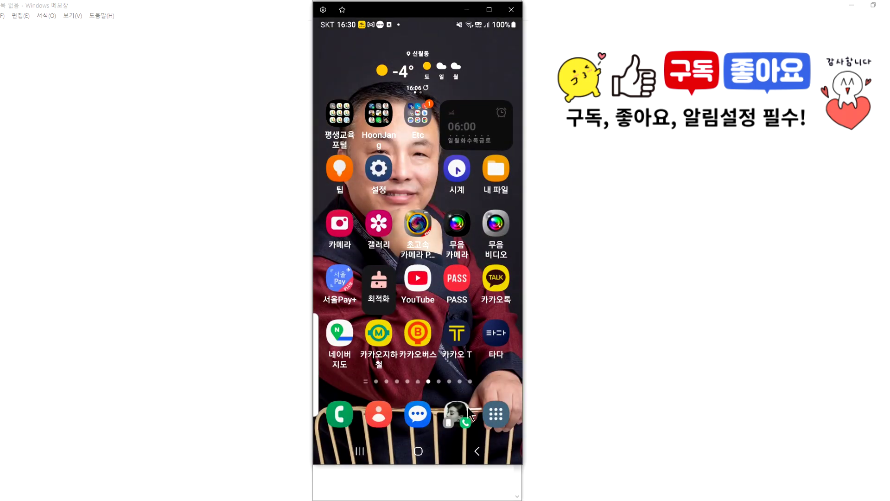
Open Messages and start a new conversation with the favourite contact 00집, setting its home number as the default.
click(420, 415)
click(494, 411)
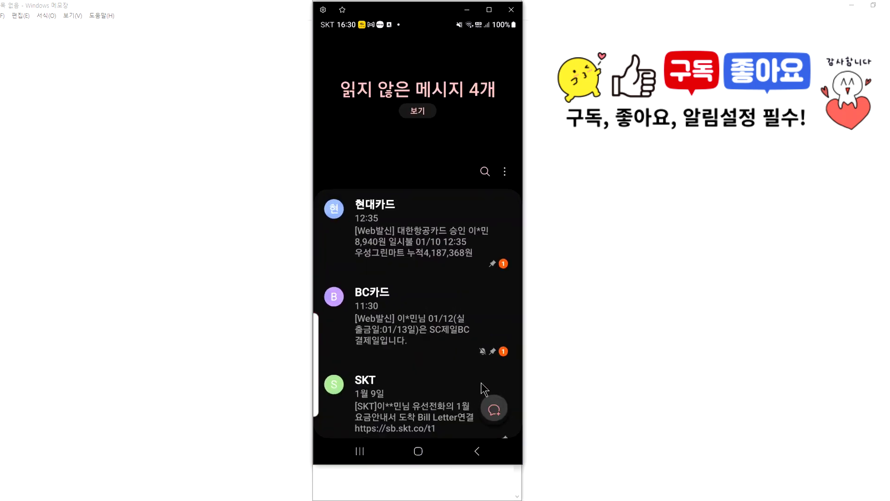
click(470, 347)
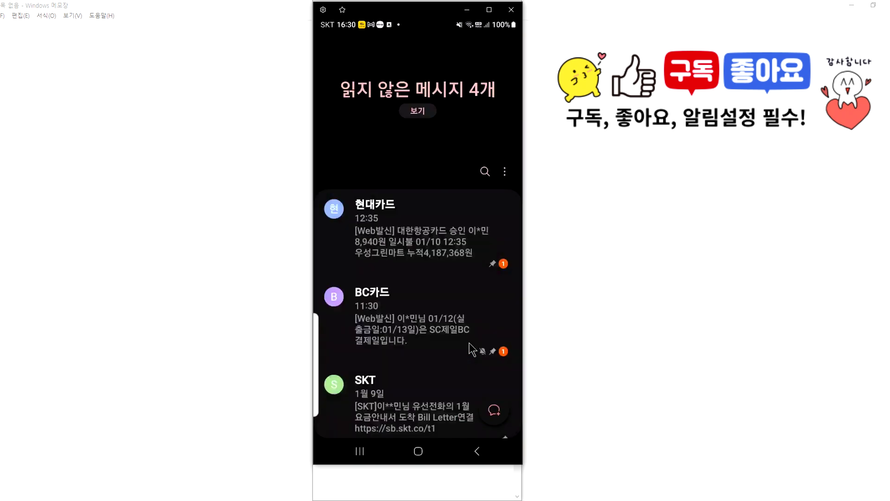
click(379, 185)
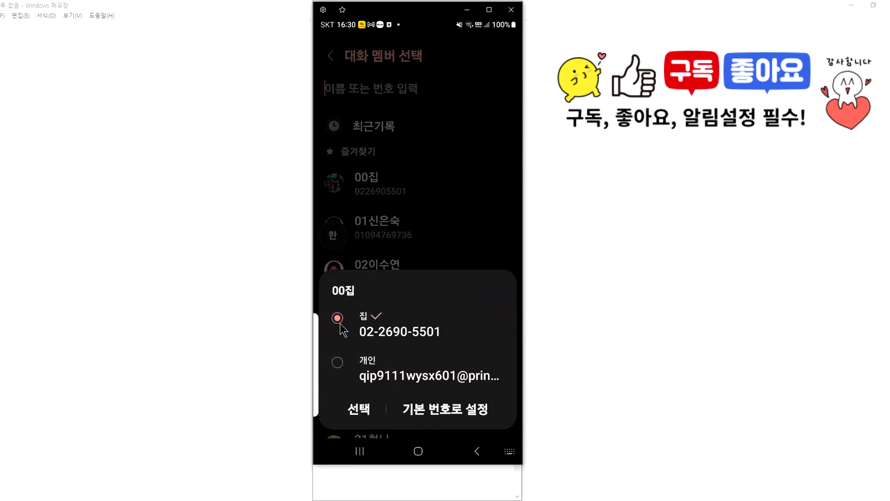
click(428, 412)
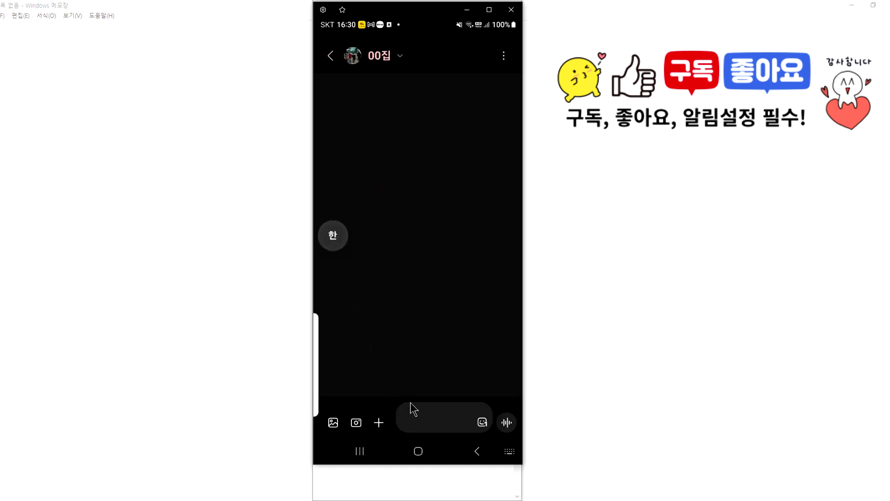
Attach the first gallery photo, the face-shaped trees, to the 00집 conversation, send it and view the sent picture.
click(334, 424)
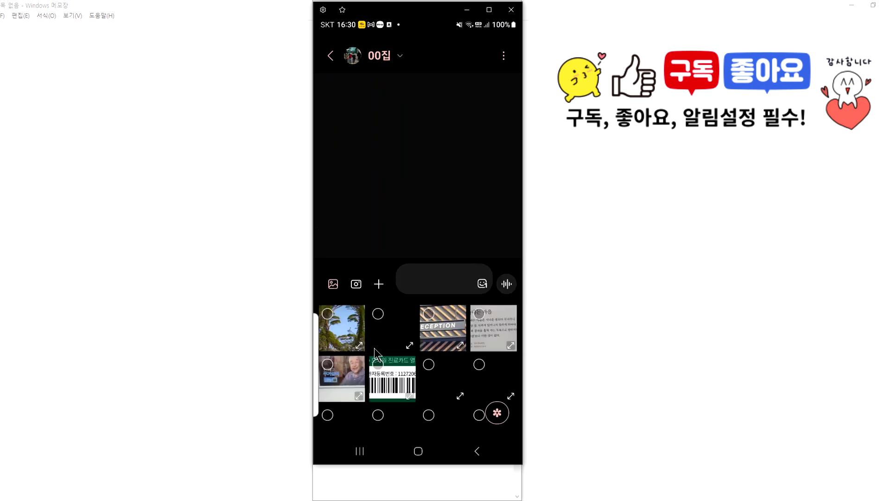
click(338, 330)
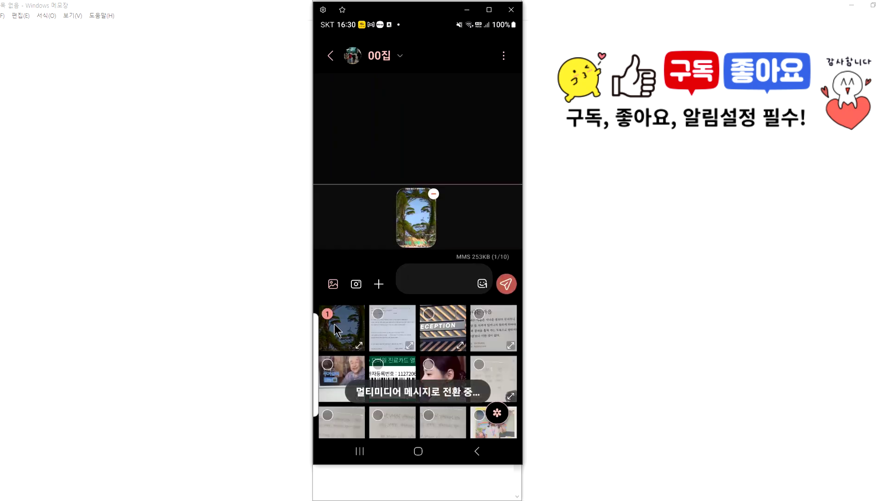
click(507, 285)
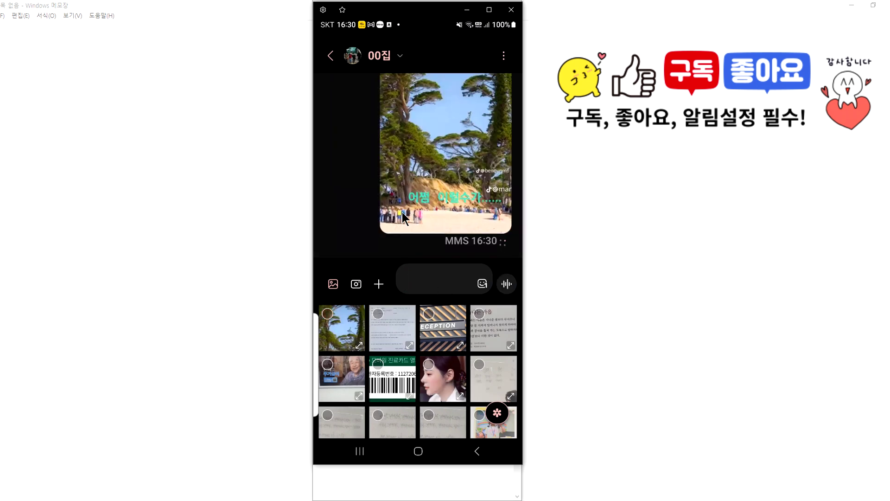
drag(427, 153, 392, 284)
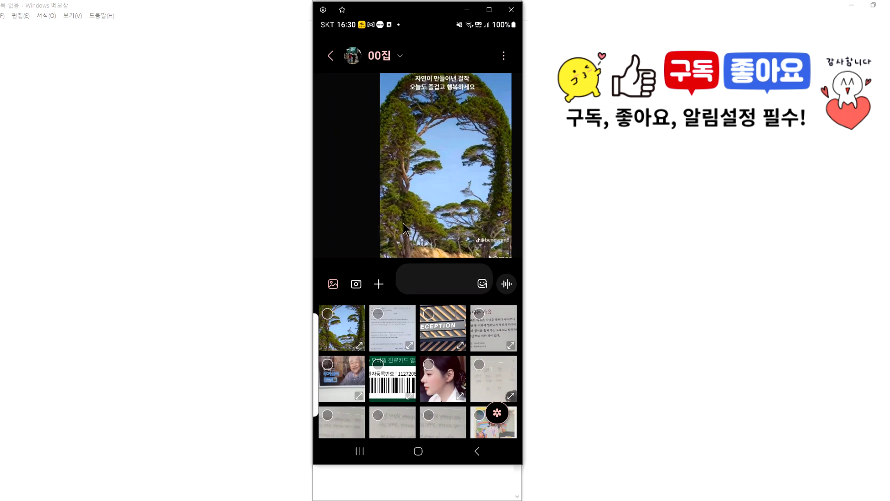
Expand the photo picker and try to attach all four snowy landscape photos to the message.
drag(387, 384, 414, 236)
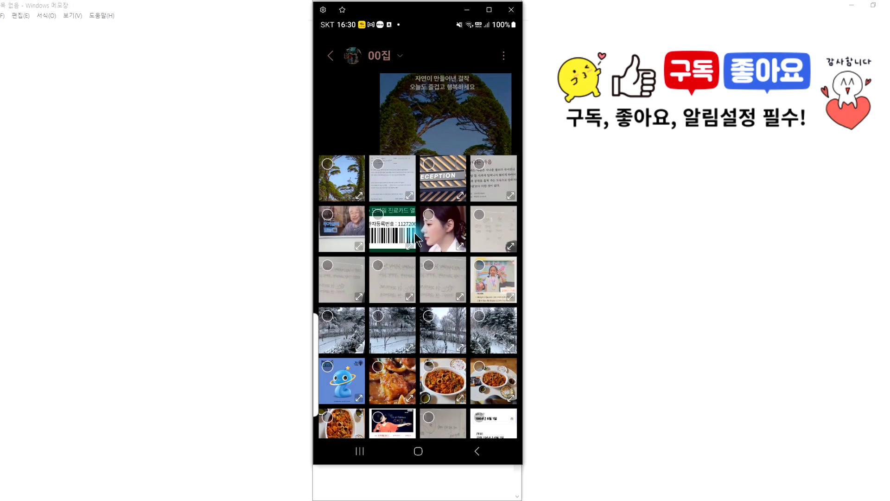
scroll(390, 334, down, 2)
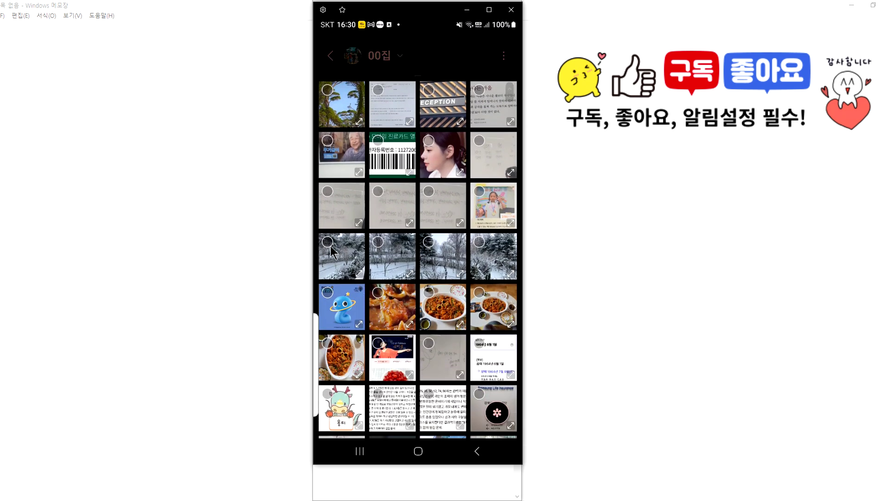
click(334, 251)
click(379, 249)
click(441, 250)
click(479, 247)
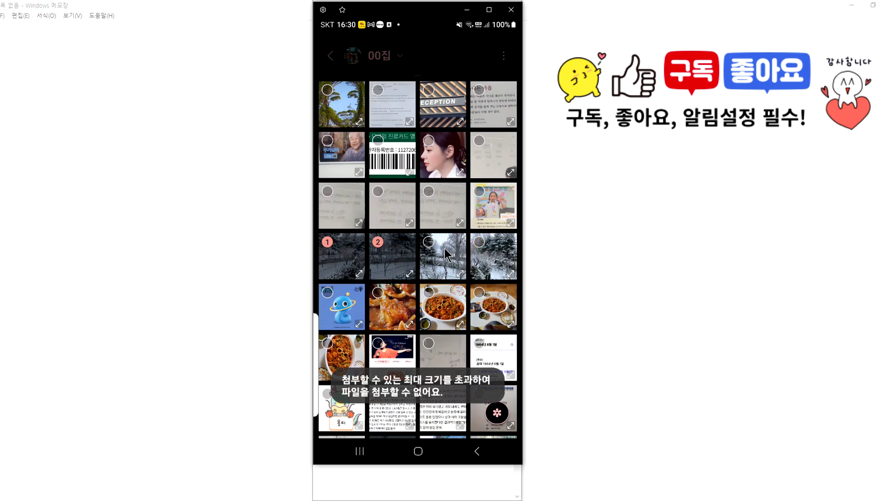
click(480, 243)
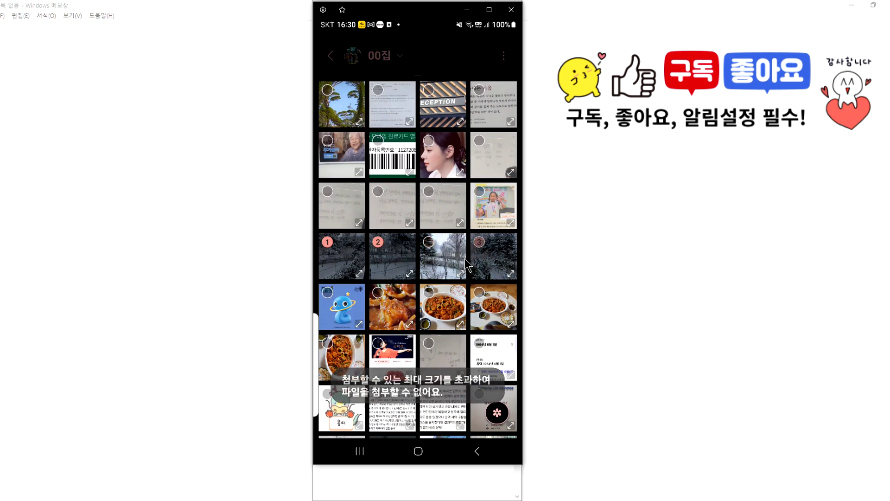
click(429, 247)
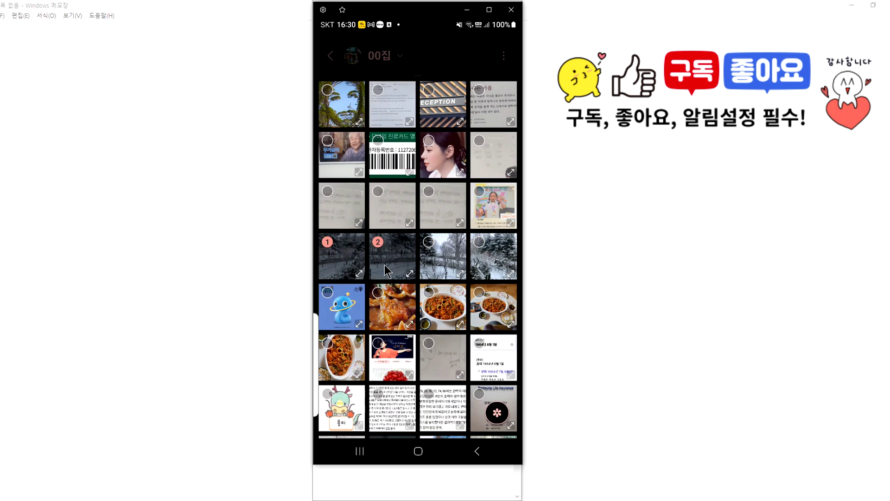
Close the photo picker and send the two attached snowy photos to 00집.
scroll(426, 344, up, 1)
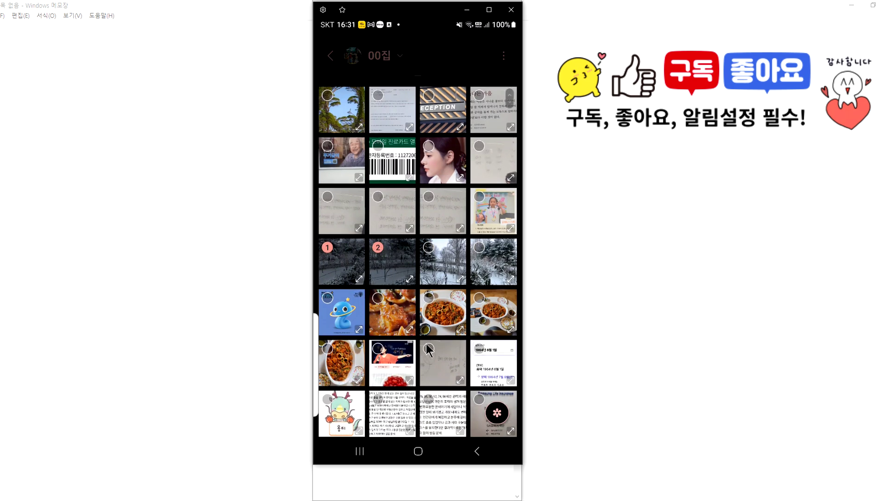
click(476, 454)
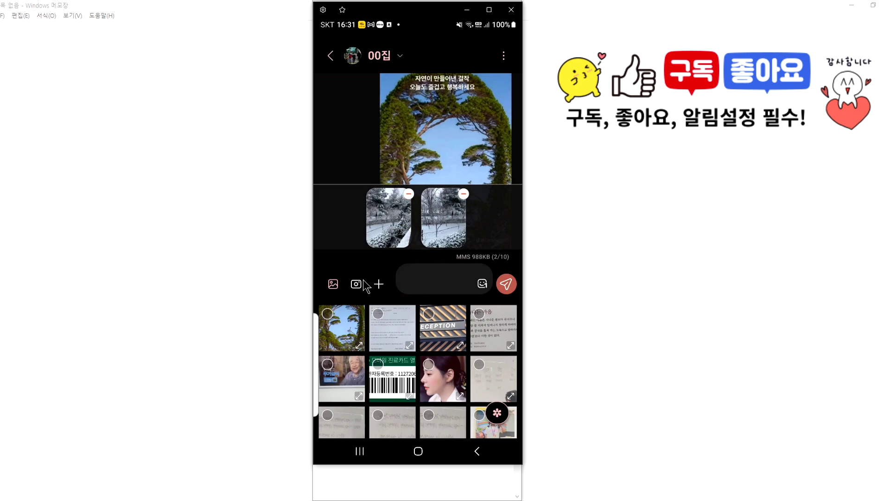
click(334, 283)
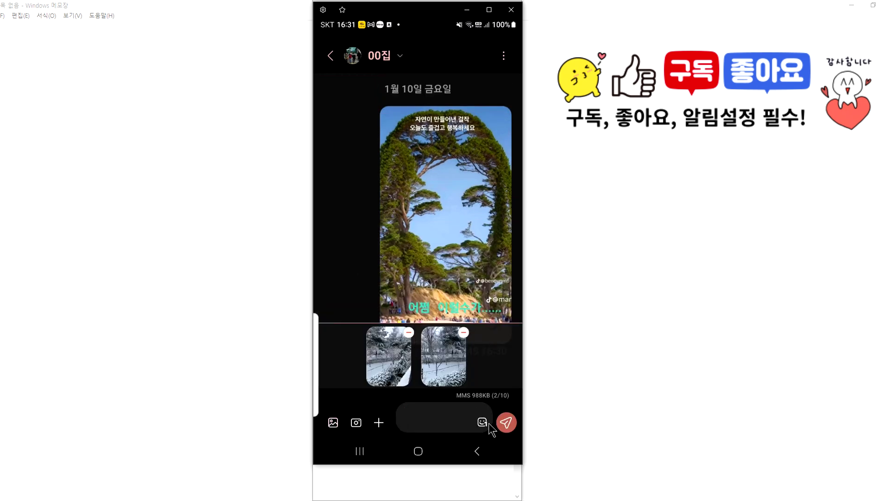
click(506, 422)
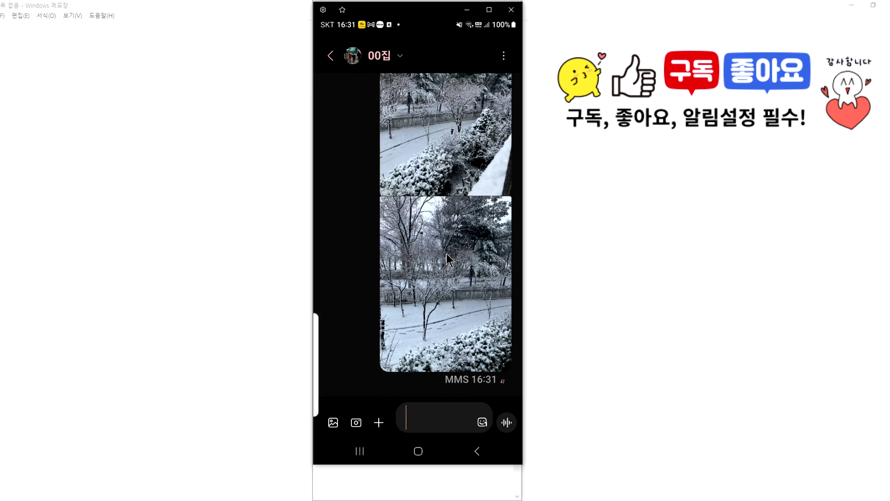
Open the first sent snowy photo, save it to the phone and return to the message list.
scroll(431, 272, up, 1)
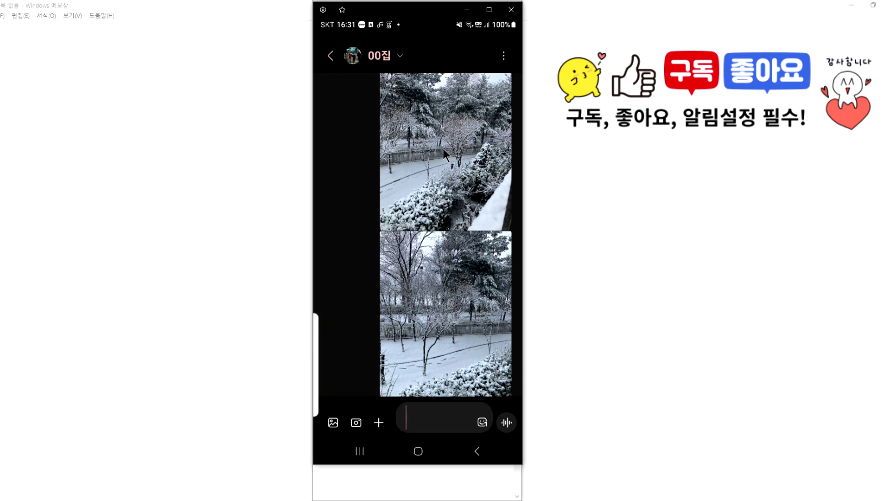
click(428, 138)
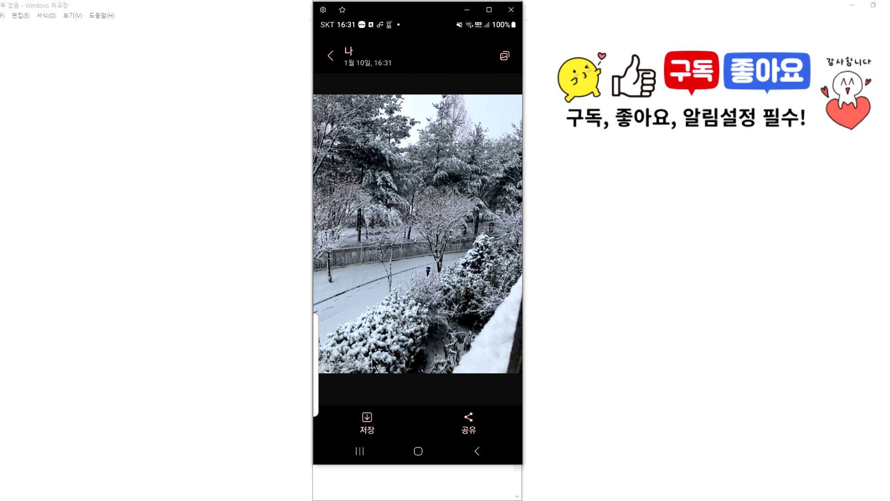
click(367, 423)
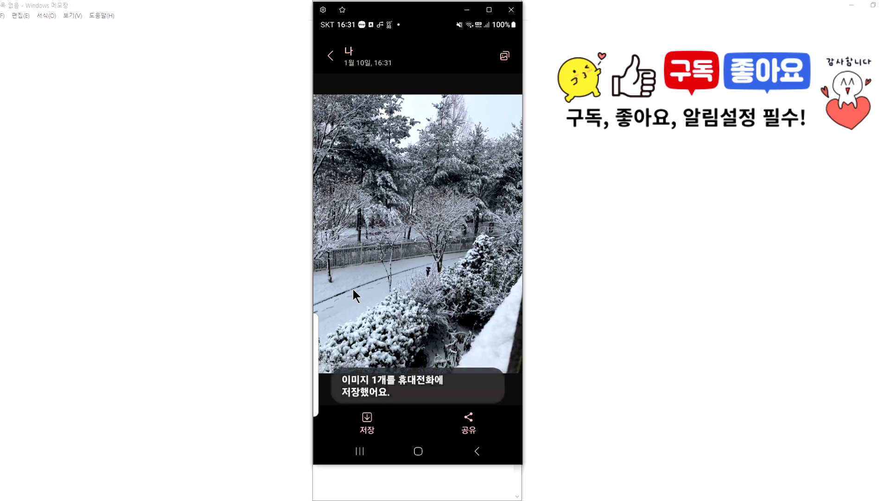
click(479, 451)
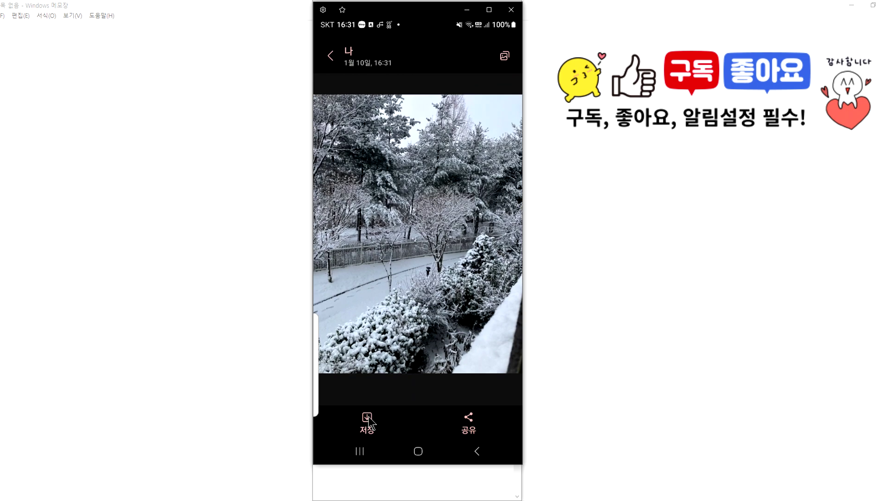
click(476, 451)
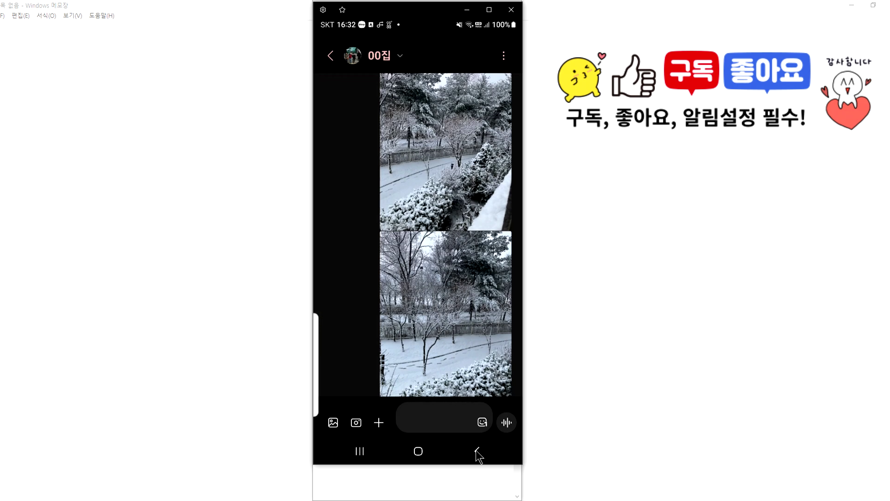
click(476, 451)
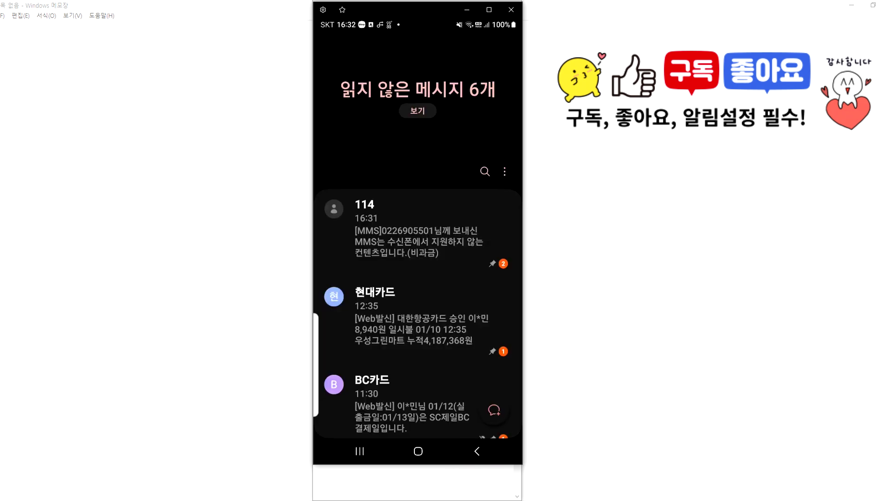
Switch to Notepad and write "+ > 앨범 > 사진 고르기 > 전송" beneath the 사진보내기 heading.
key(alt+Tab)
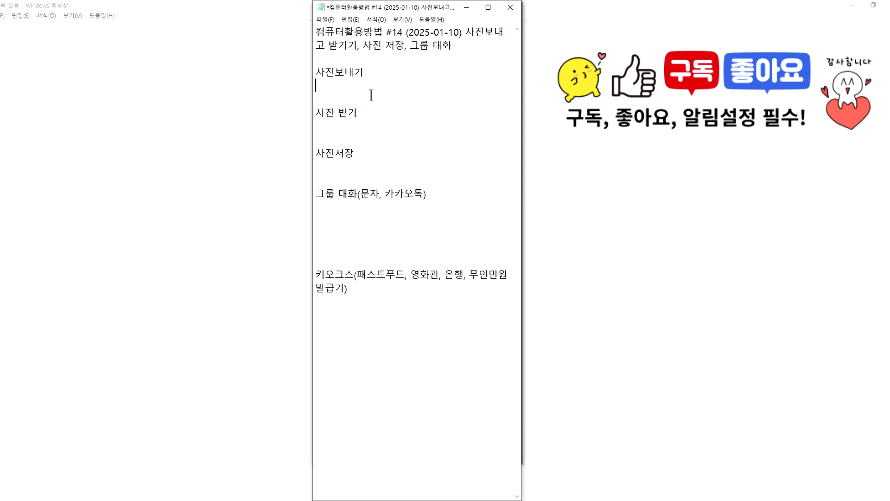
text(+)
text( <)
key(BackSpace)
key(BackSpace)
key(BackSpace)
text(>)
text( 야ㅐ)
key(BackSpace)
key(BackSpace)
key(BackSpace)
text(앱)
text(범)
text( > 샷)
text(진 고르)
text(기 )
text(> 전송)
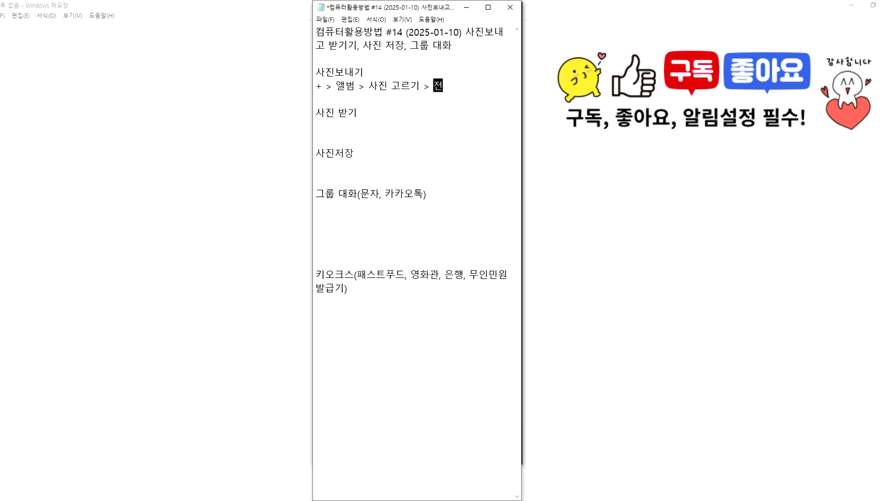
Write "사진 터치 > 내려받기" beneath the 사진 받기 heading.
key(Down)
key(Down)
key(Down)
text(사지)
text( 터)
text(내려받기)
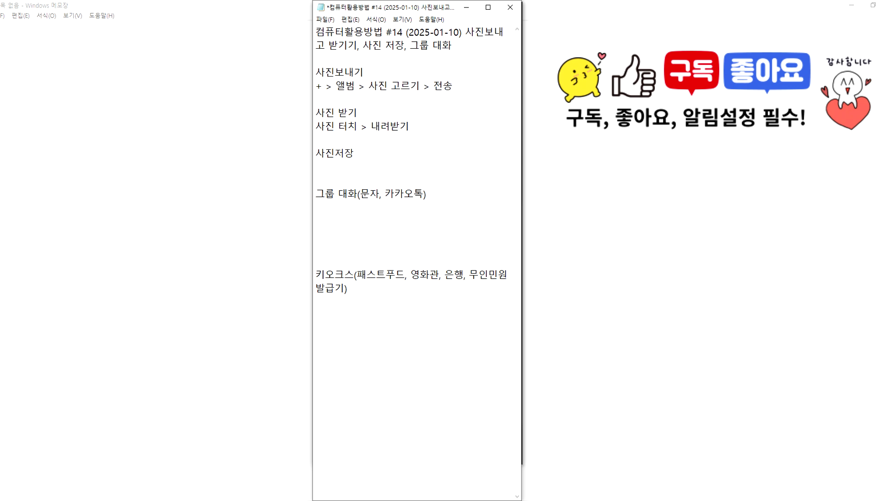
Write "갤러리에서 확인이 가능하다." beneath the 사진저장 heading.
key(Down)
key(Down)
key(Down)
text(갤러리)
text(에서 확인이 )
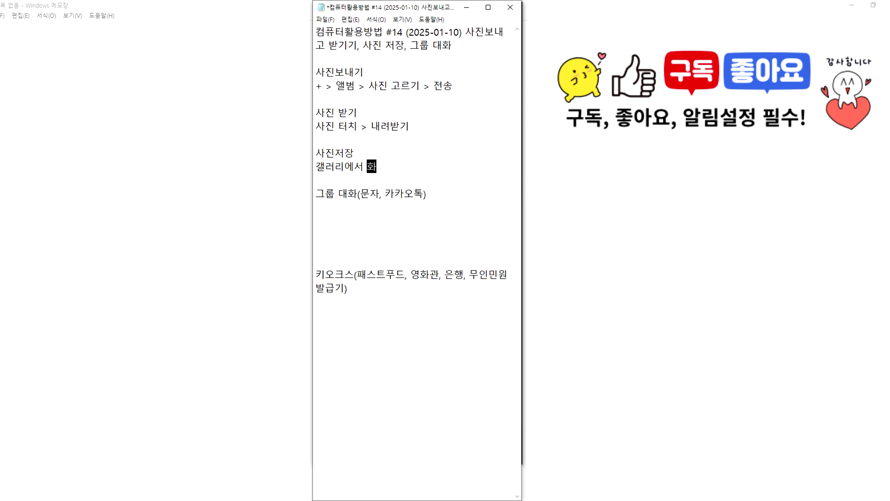
text(가능하다.)
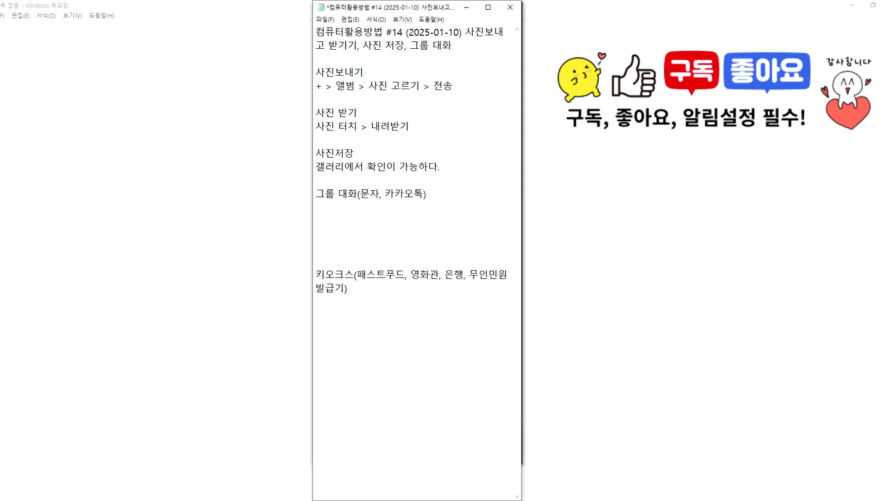
Switch to the phone screen, view the latest text message conversation and back out of it.
key(alt+Tab)
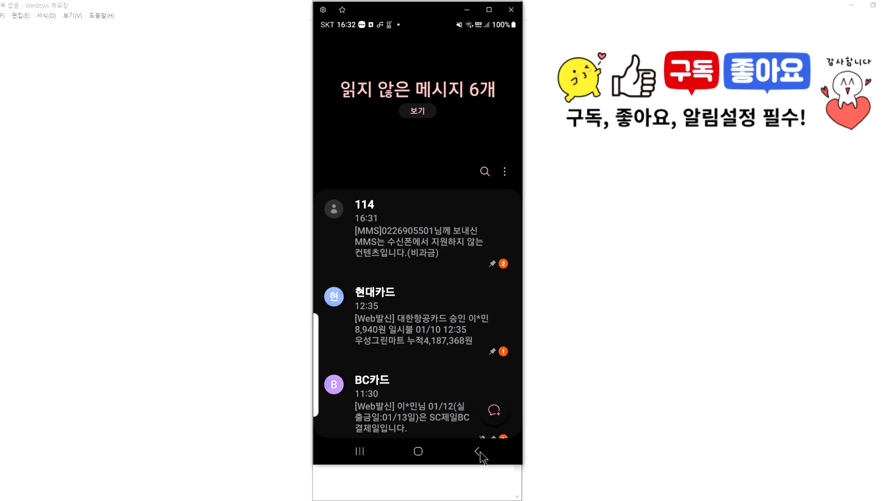
click(478, 451)
click(431, 417)
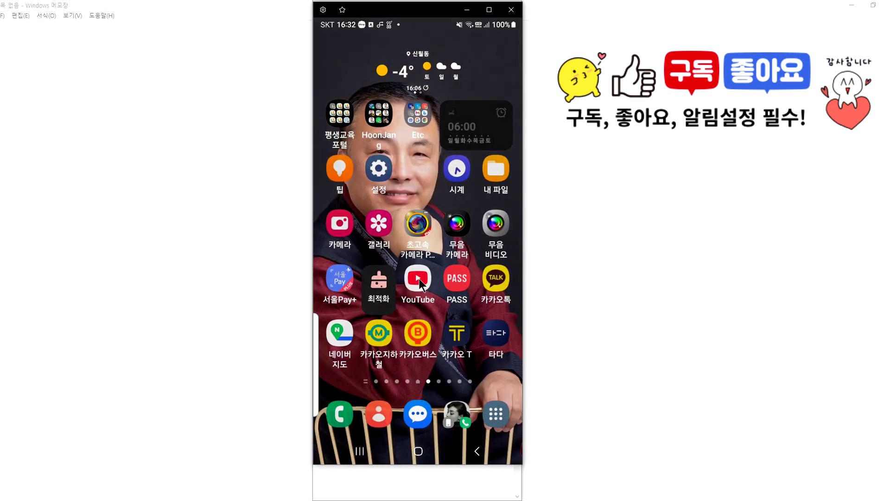
click(423, 274)
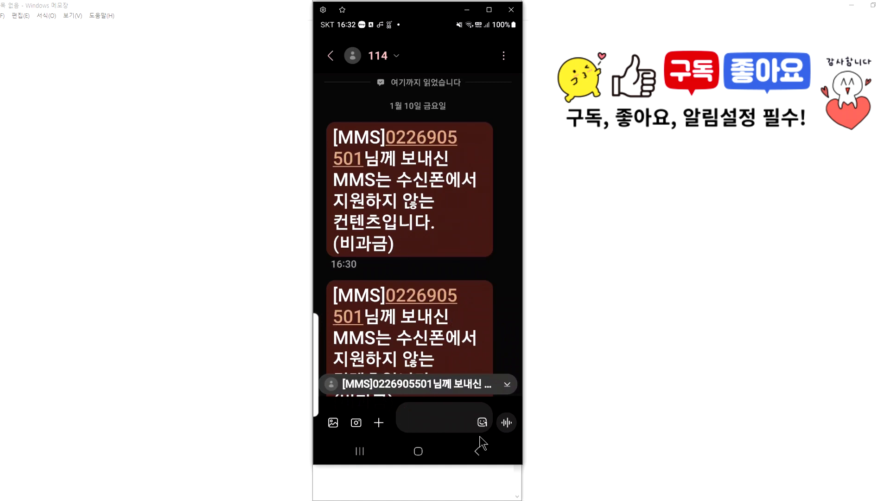
click(477, 450)
click(477, 450)
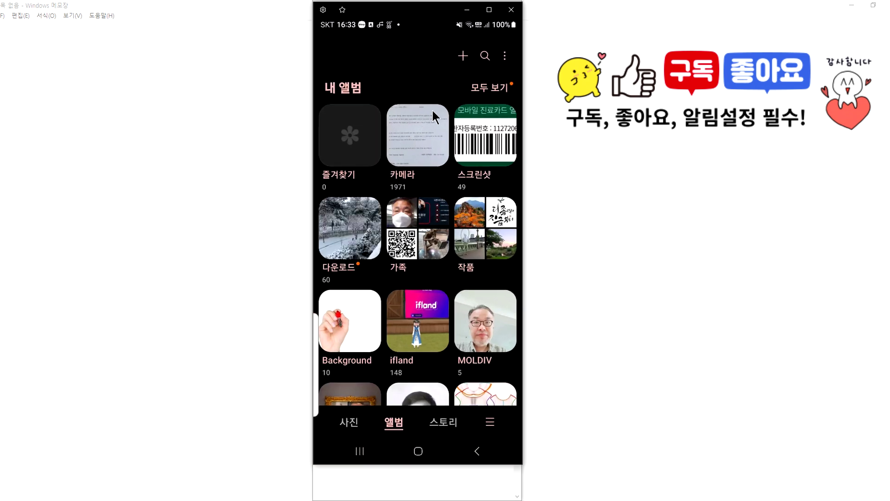
Show all Gallery albums, view the newest snowy photo in 최근 항목 and return to the photo grid.
click(482, 84)
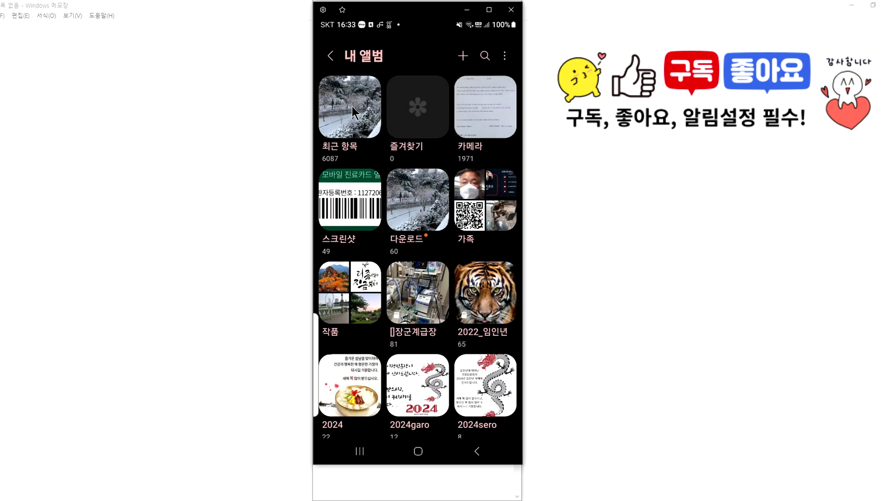
click(352, 106)
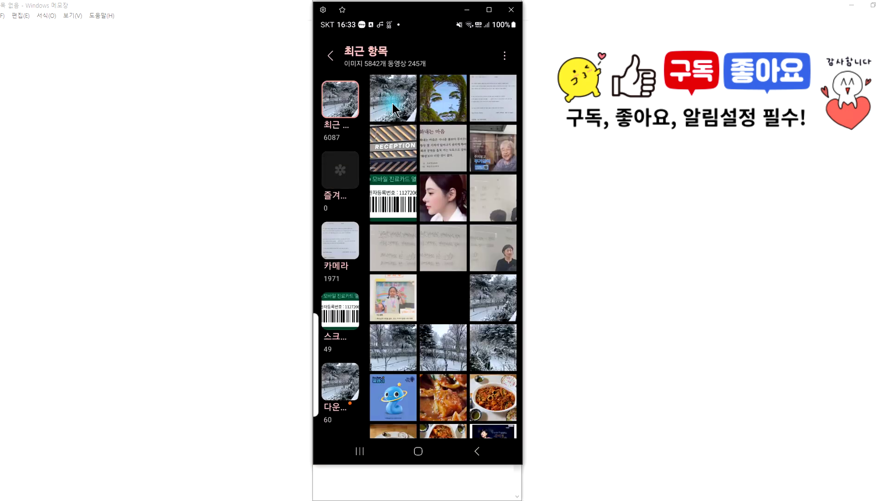
click(413, 132)
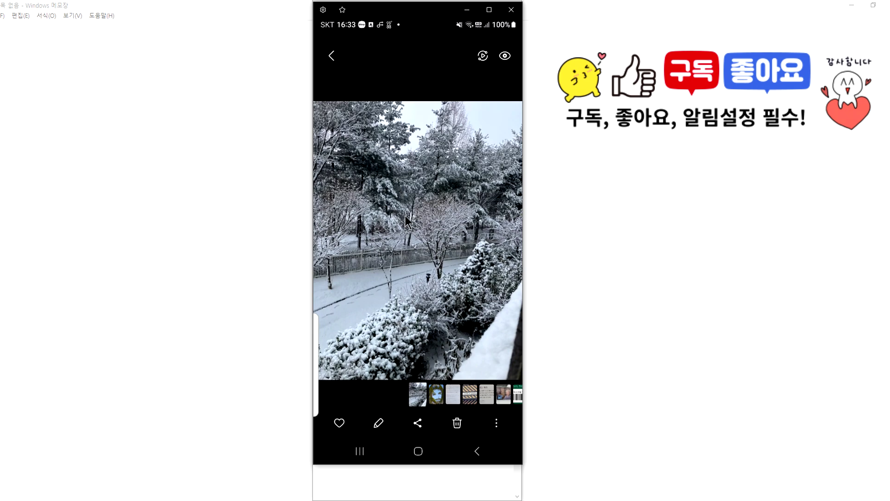
click(478, 449)
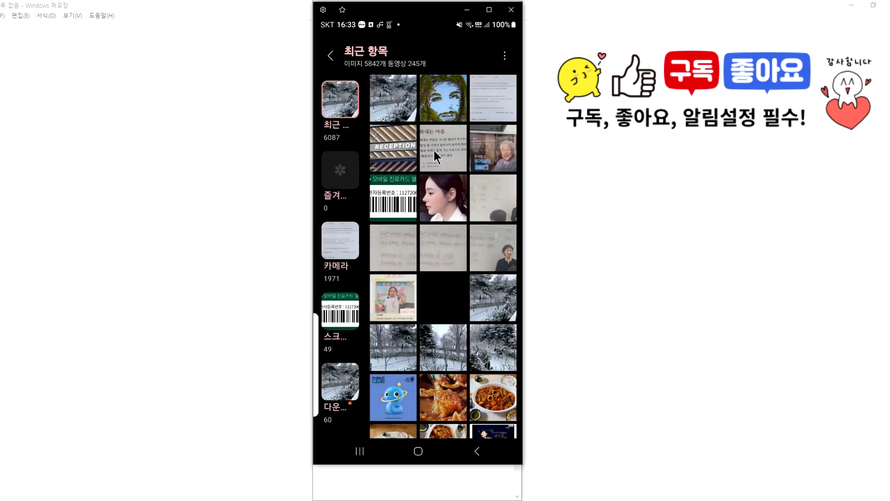
Delete the all-black photo from the 최근 항목 album.
click(447, 304)
click(457, 423)
click(457, 411)
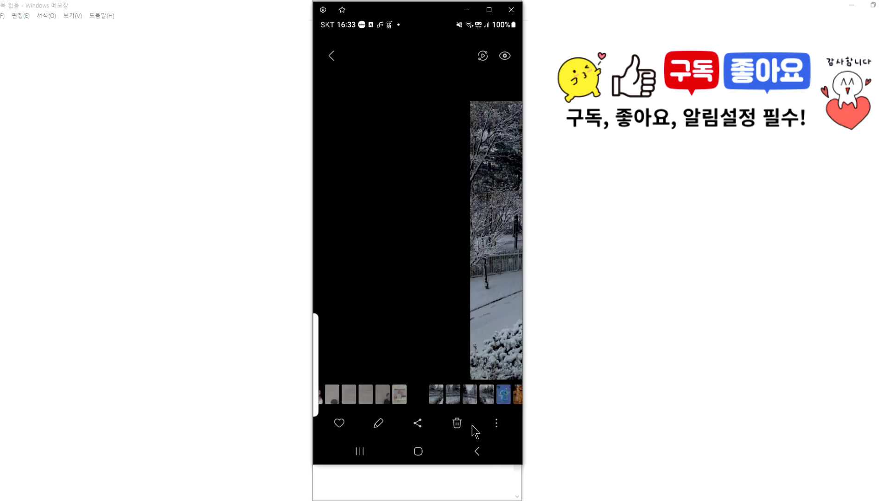
click(480, 446)
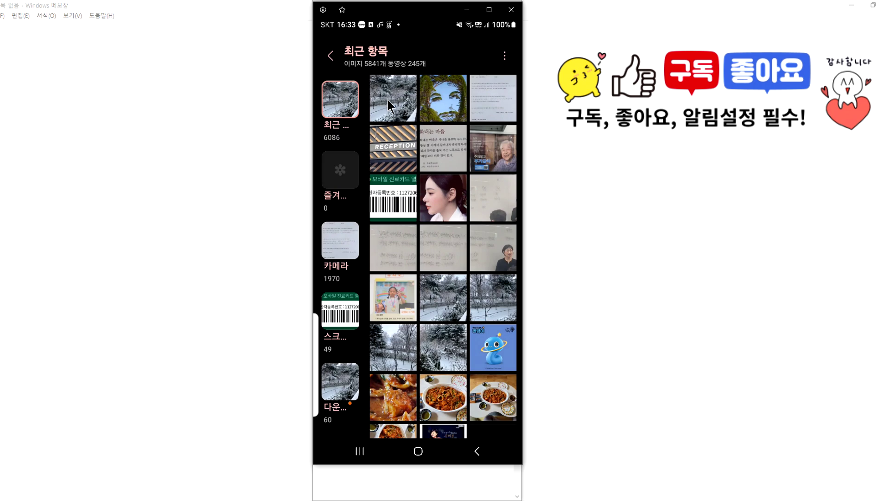
Delete the newest snowy photo from 최근 항목 and back out to the album overview.
click(388, 99)
click(457, 423)
click(434, 411)
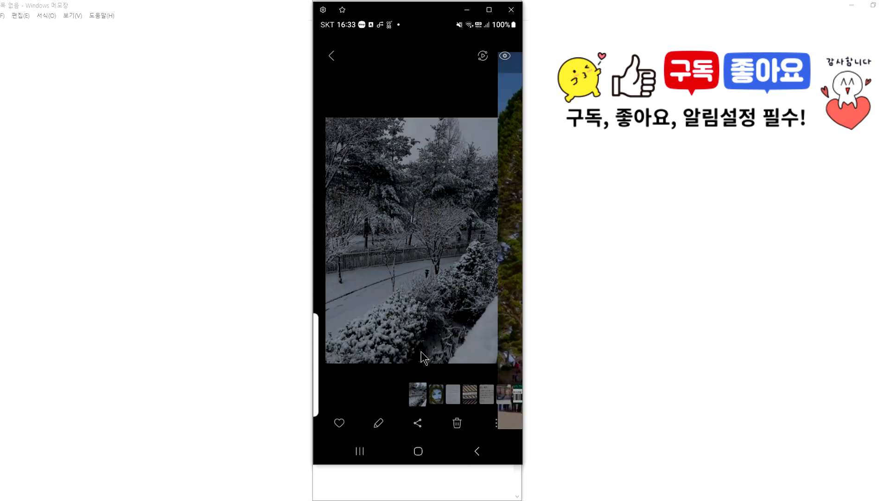
click(477, 448)
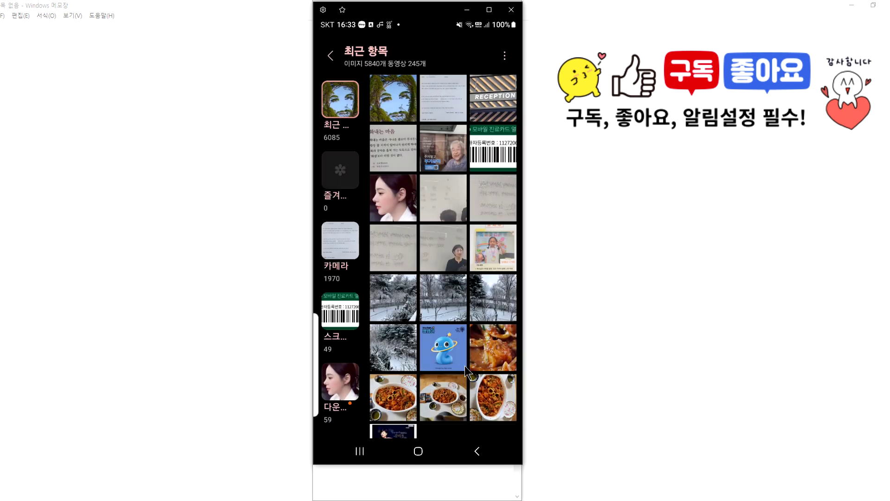
click(482, 455)
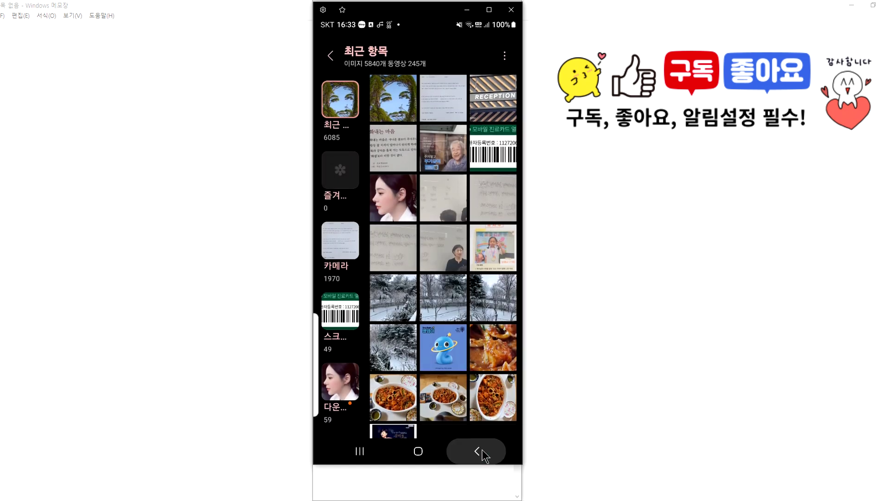
click(482, 454)
click(482, 455)
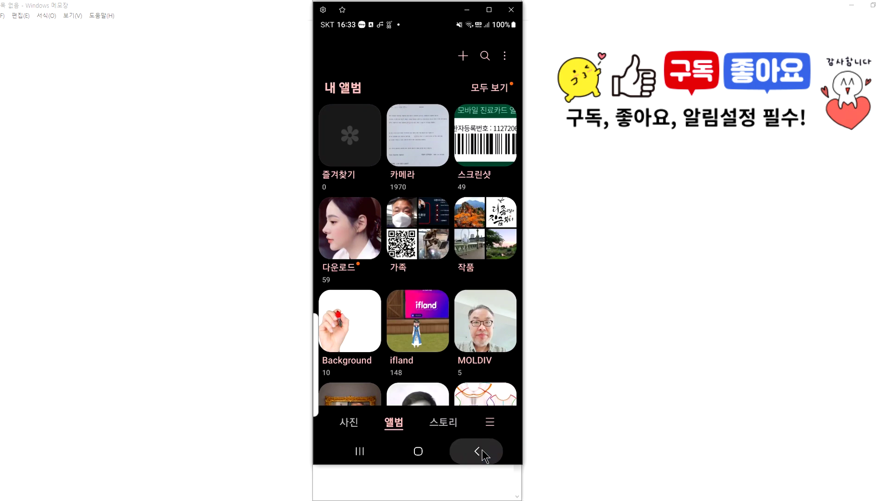
click(482, 455)
click(483, 455)
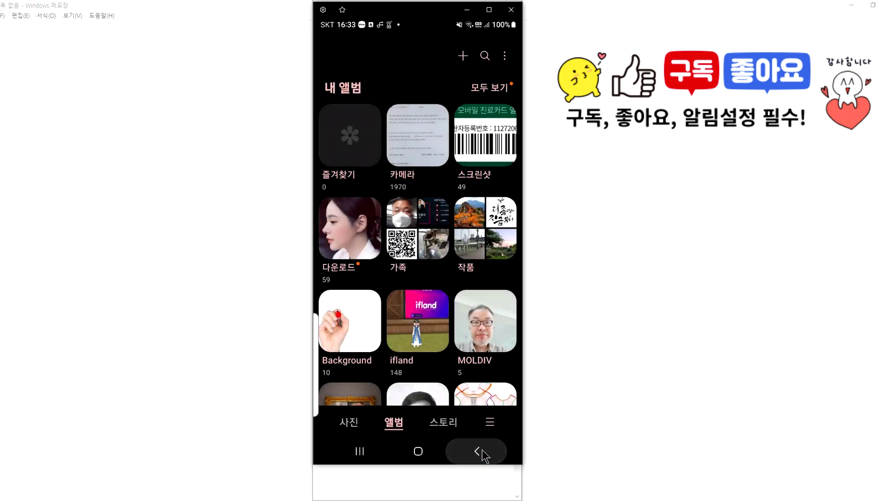
Complete the line beneath the 그룹 대화 heading in Notepad with "+ 설정 > 채팅+ 관리", opening 채팅+ 관리 on the phone along the way.
key(alt+Tab)
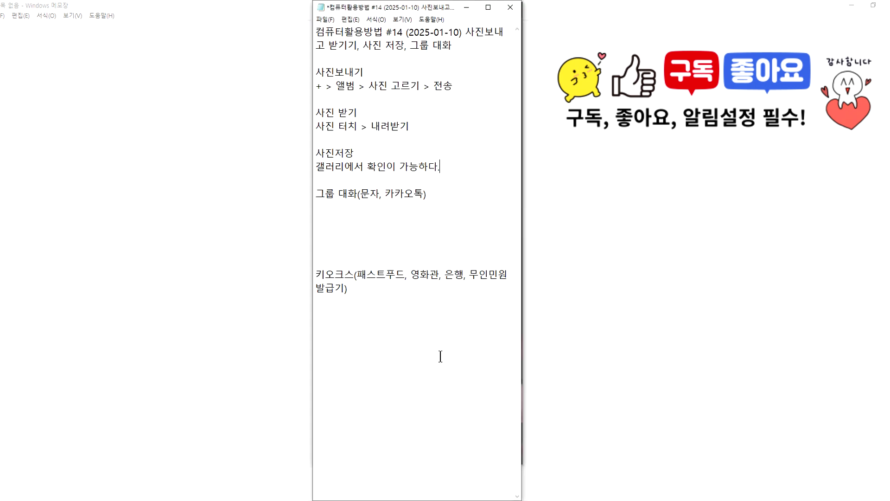
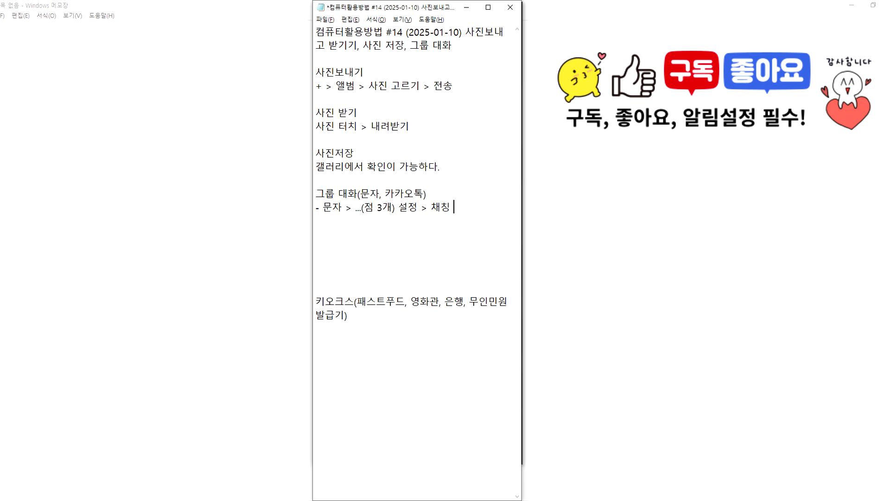
text(정)
key(Return)
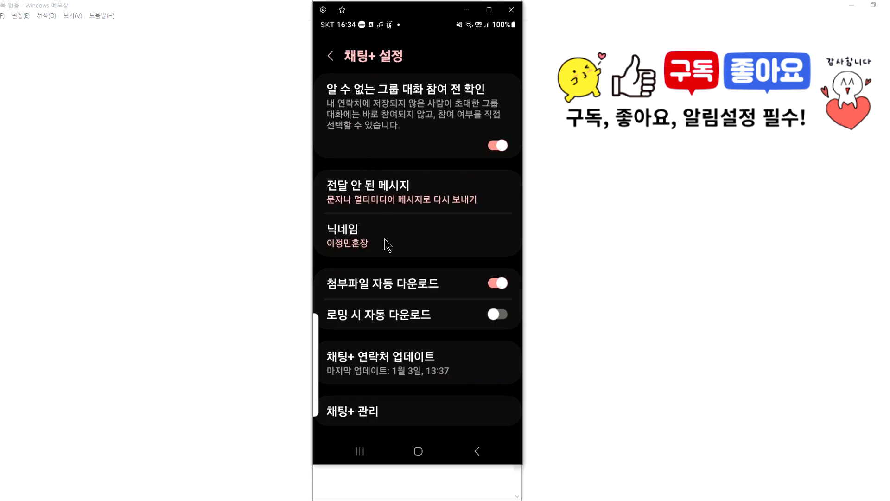
click(373, 416)
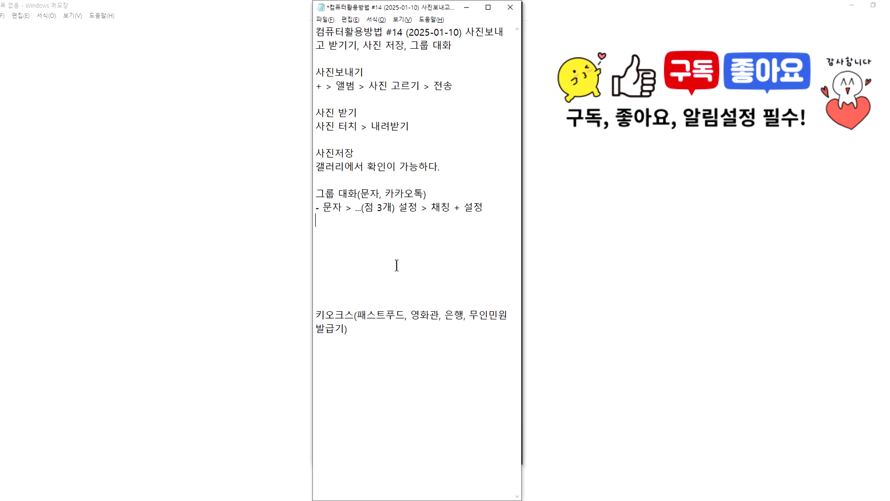
key(BackSpace)
text(> )
text(채팅+)
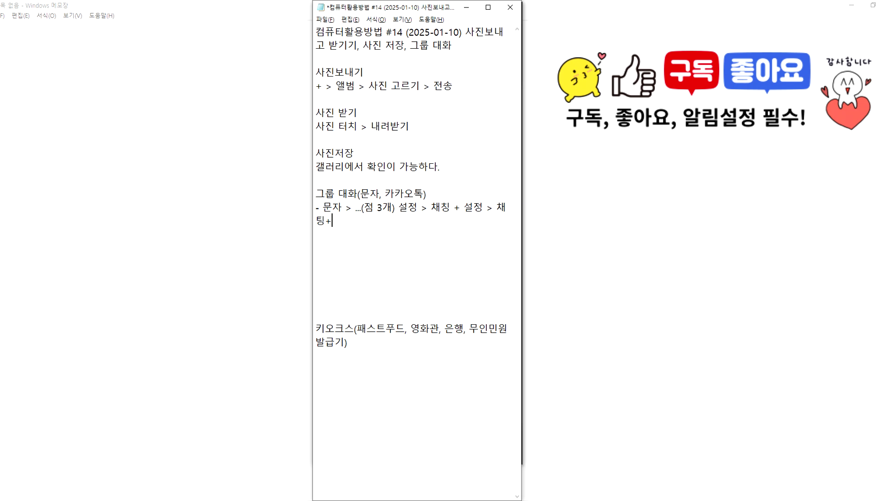
text( 고관리)
key(Return)
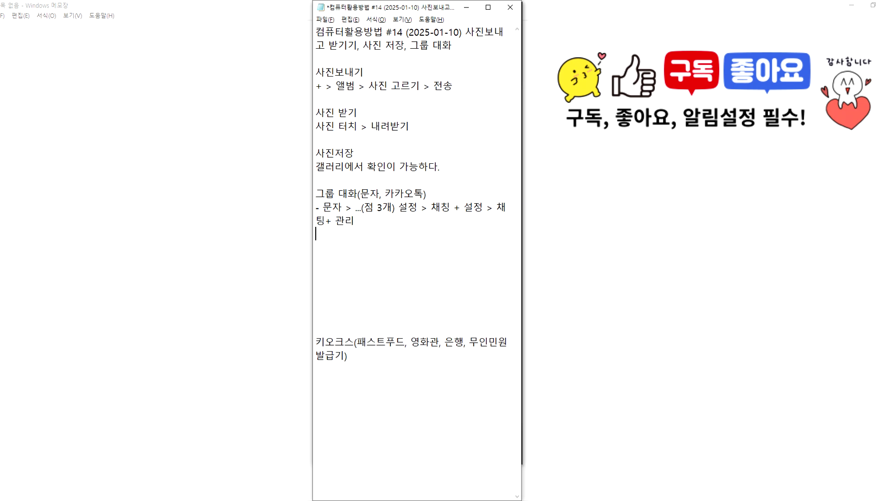
Check the registration wording on the phone's 채팅+ 관리 page and add the Notepad line "- 혹 채팅 + 등록으로 되어 있으면 그냥 두시고".
key(alt+Tab)
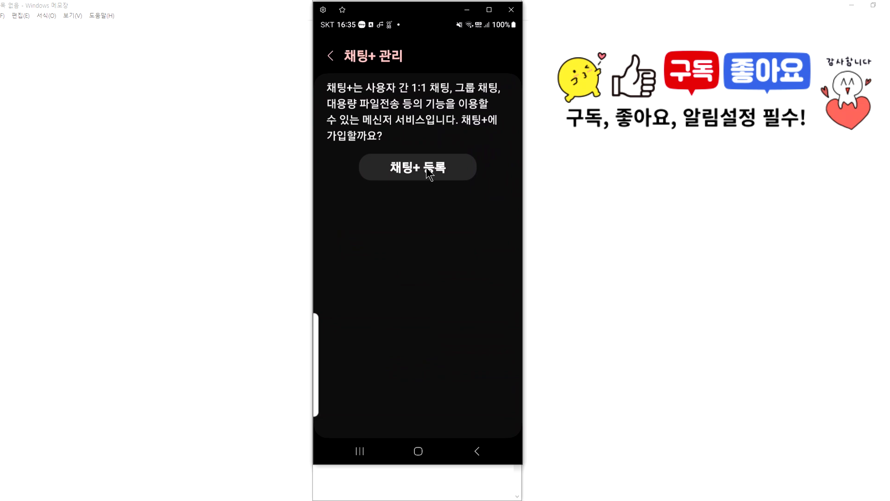
key(alt+Tab)
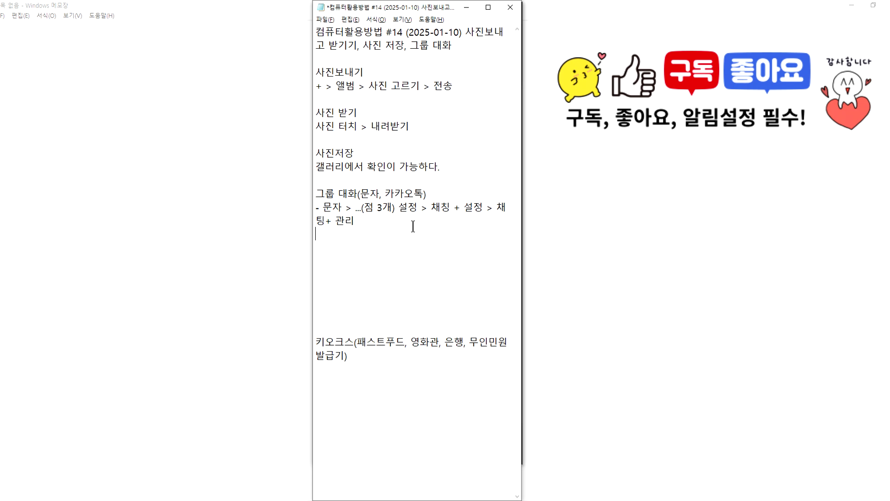
text(- 혹 채칭)
key(BackSpace)
text(팅 +)
key(alt+Tab)
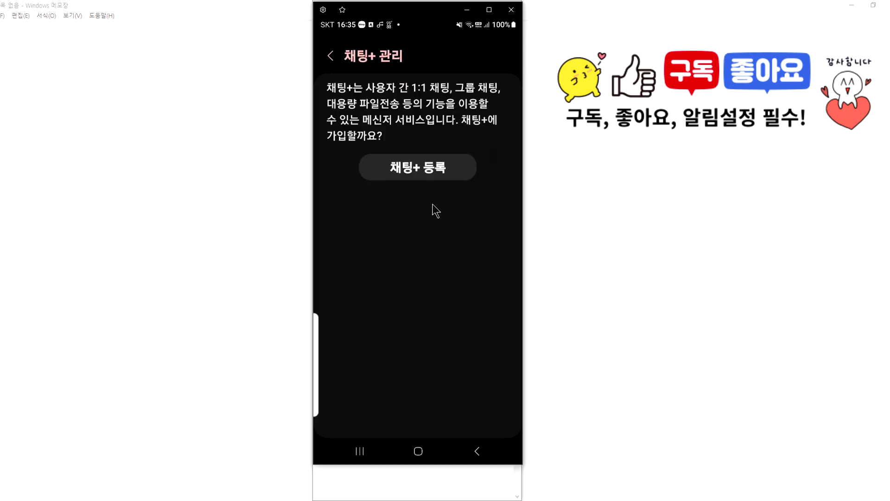
key(alt+Tab)
text(+ )
text(등로)
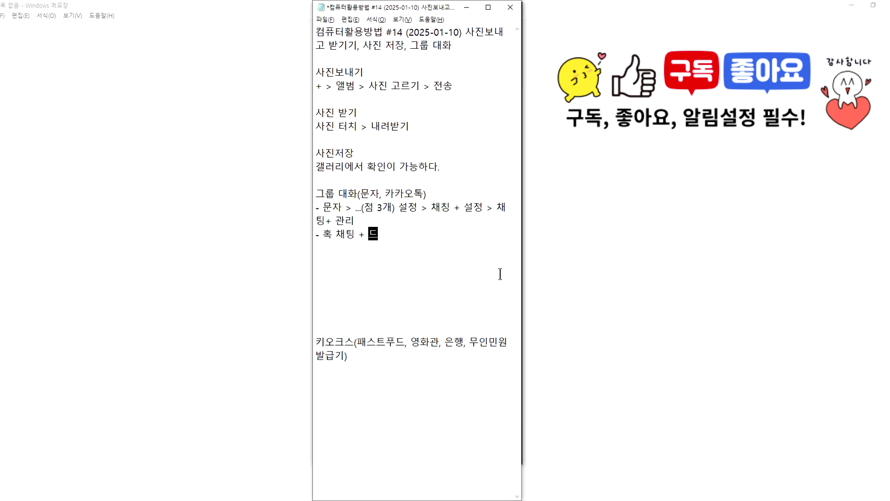
text(ㄱ을로)
key(BackSpace)
key(BackSpace)
text(으로 되어 )
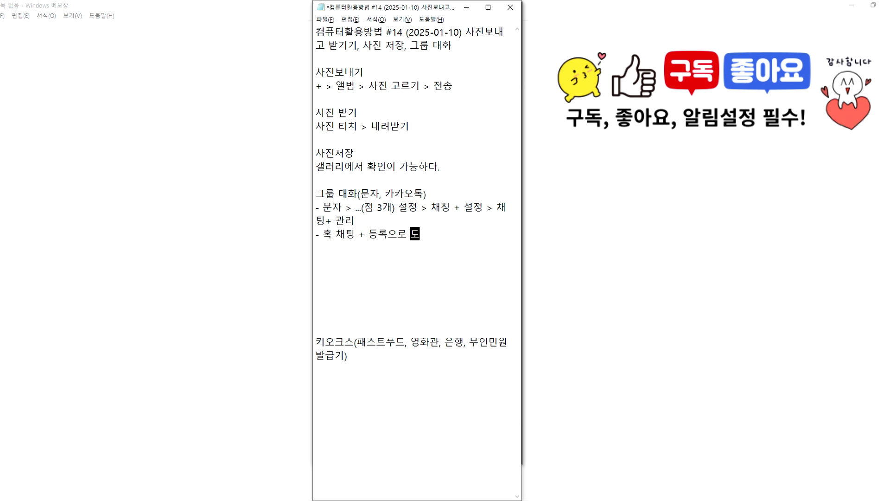
text(있으면 그냐ㅇ 두시고)
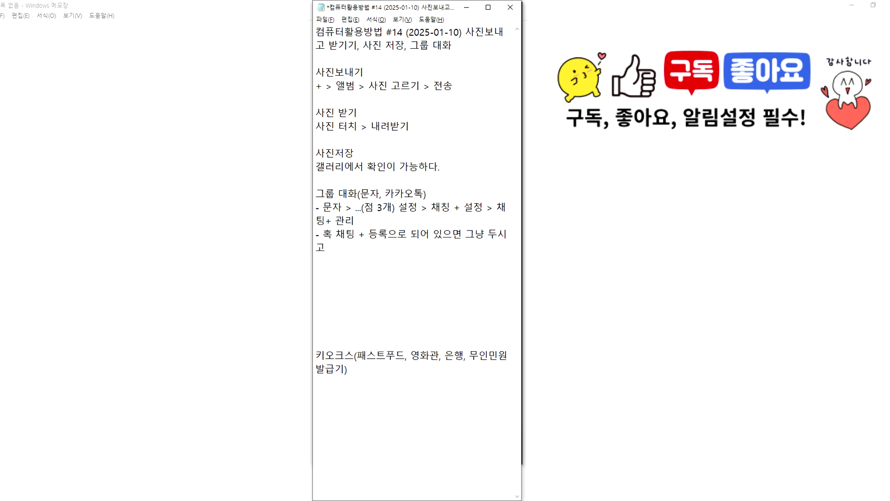
key(Return)
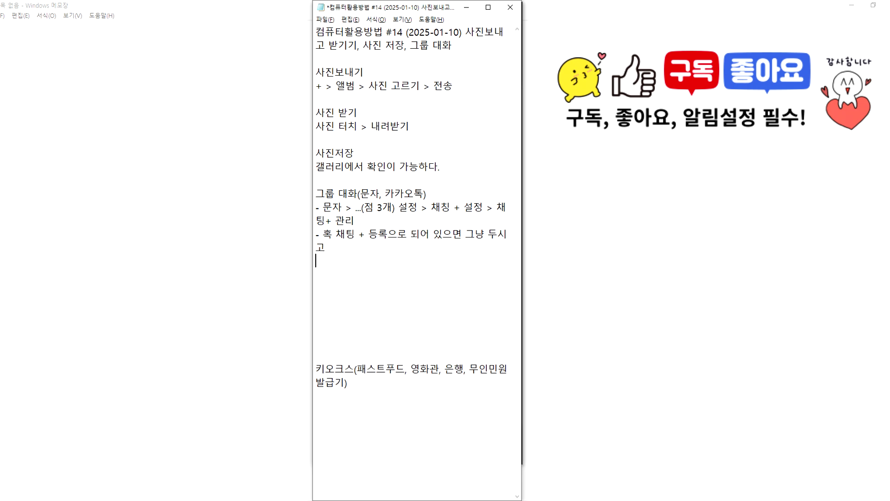
Add the line "- 해지(해제)가 보이면 반드시 누르세요" to the group chat notes.
text(- 햇)
text(지(해제))
text(가 보이면)
text( 반)
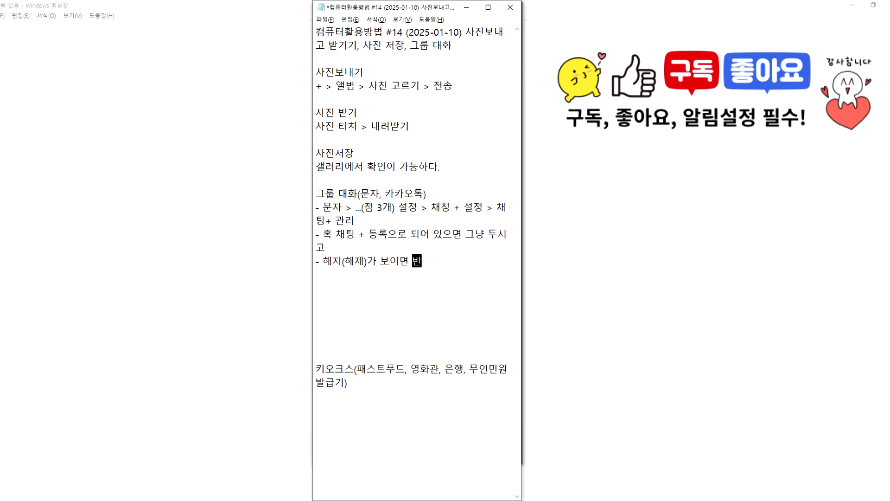
text(드시 누르세요)
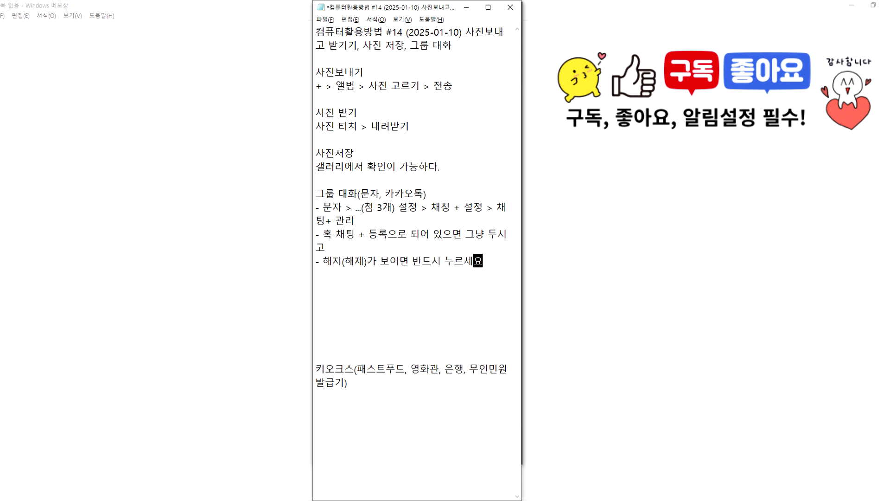
key(Return)
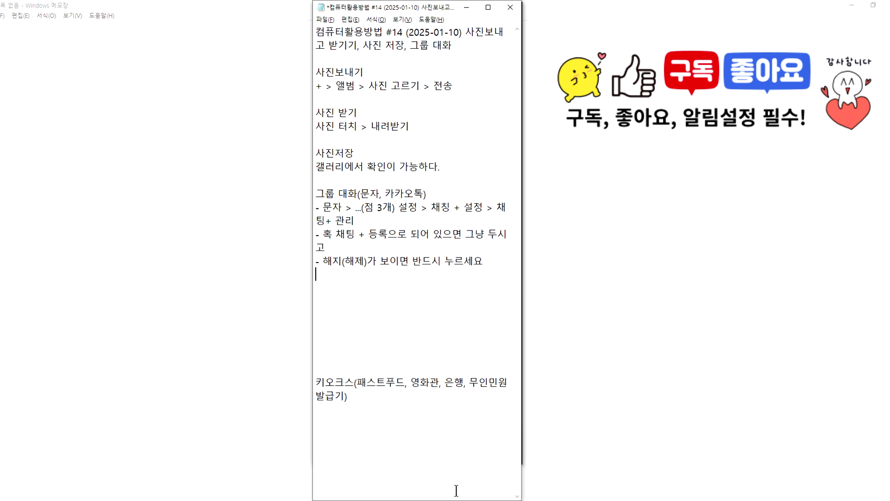
Switch to the phone screen and register for the 채팅+ service.
click(434, 500)
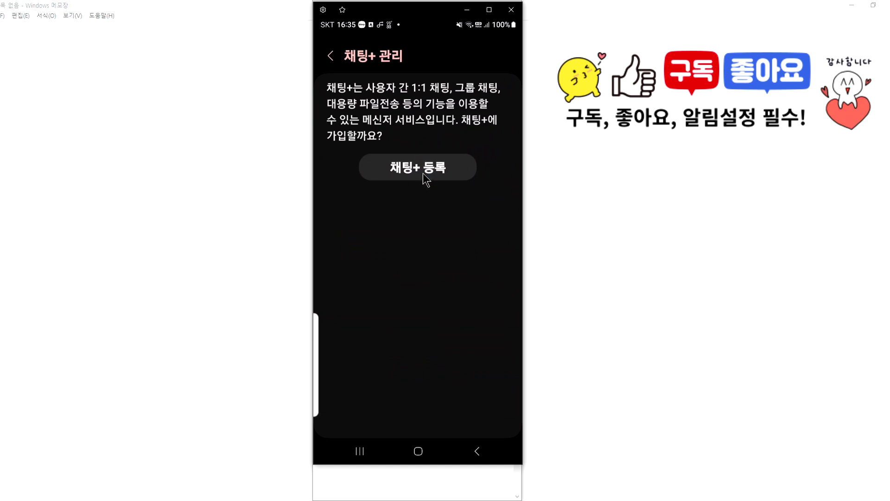
click(427, 178)
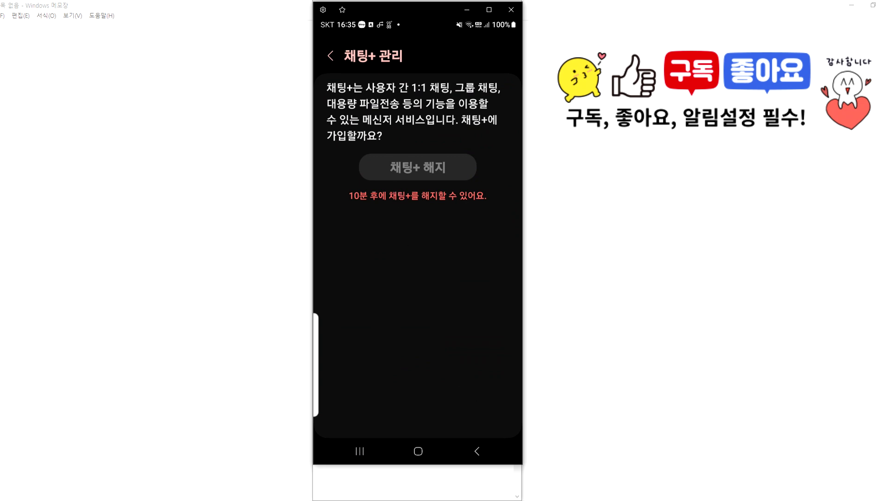
Switch to Notepad and add the line "동보문자 > 한꺼번에 여러명에게 문자보내기 기능" beneath the group chat notes, separated by a blank line.
click(487, 498)
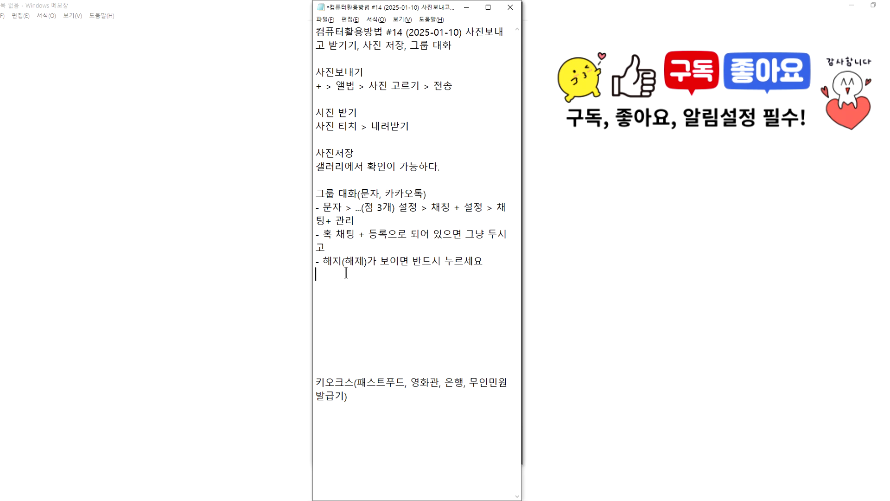
key(Return)
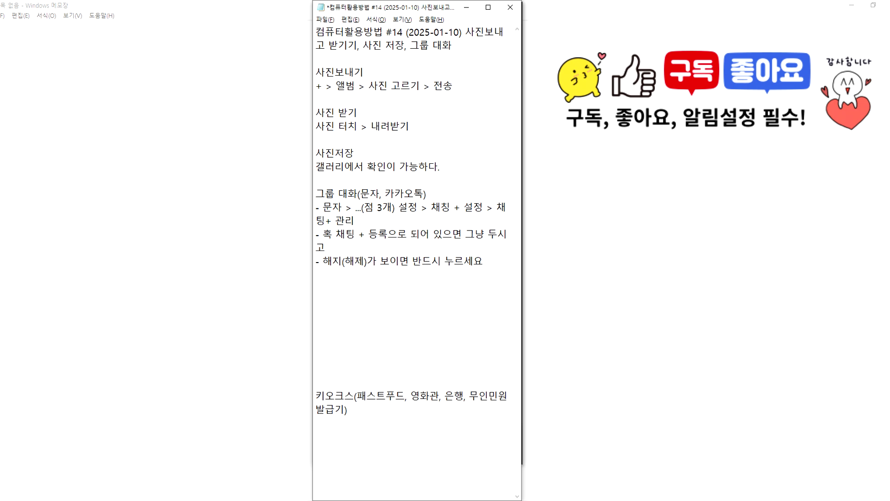
text(캌)
key(BackSpace)
key(BackSpace)
key(BackSpace)
text(ㅋ)
key(BackSpace)
text(동보문자 > 한꺼번)
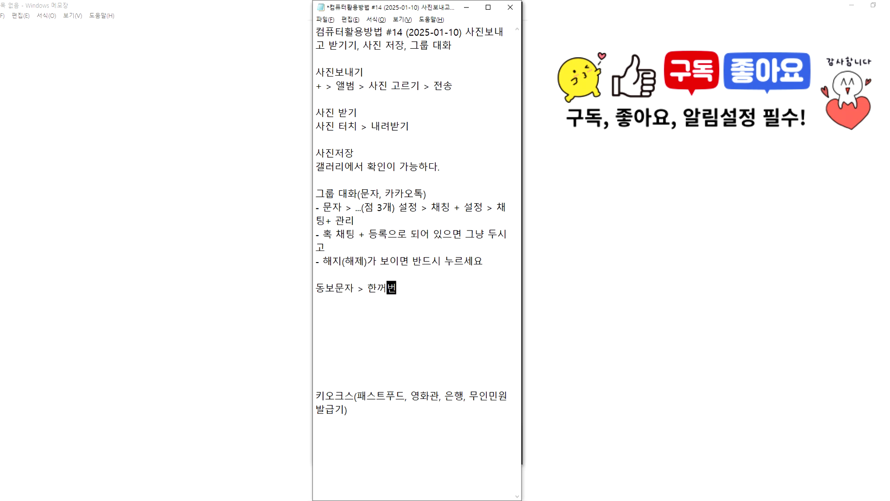
text(에 여러명에세)
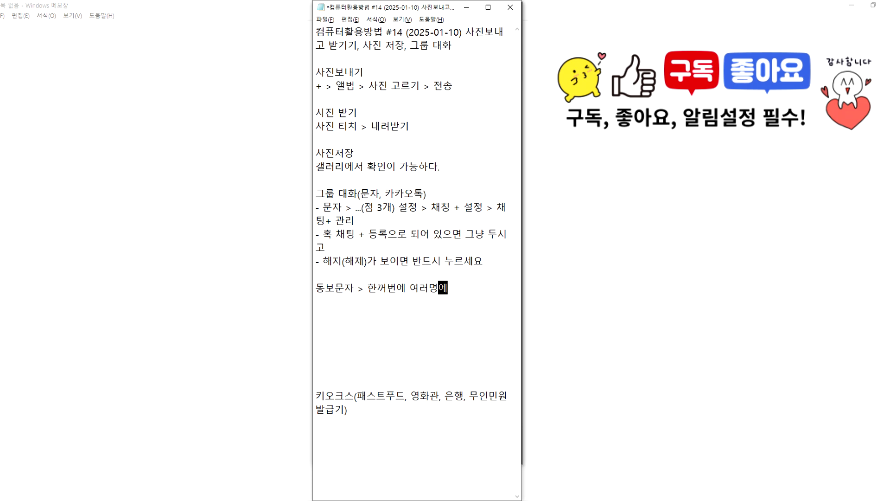
key(BackSpace)
key(BackSpace)
text(게 문자보내기 기능)
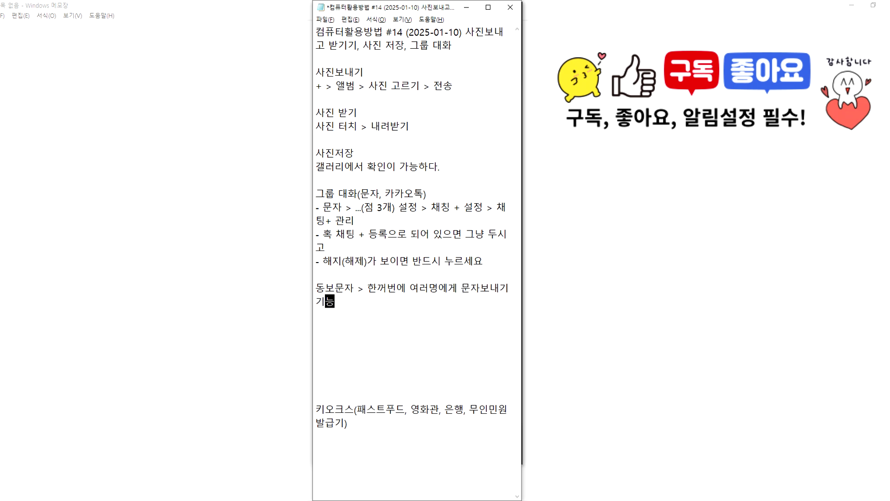
key(Return)
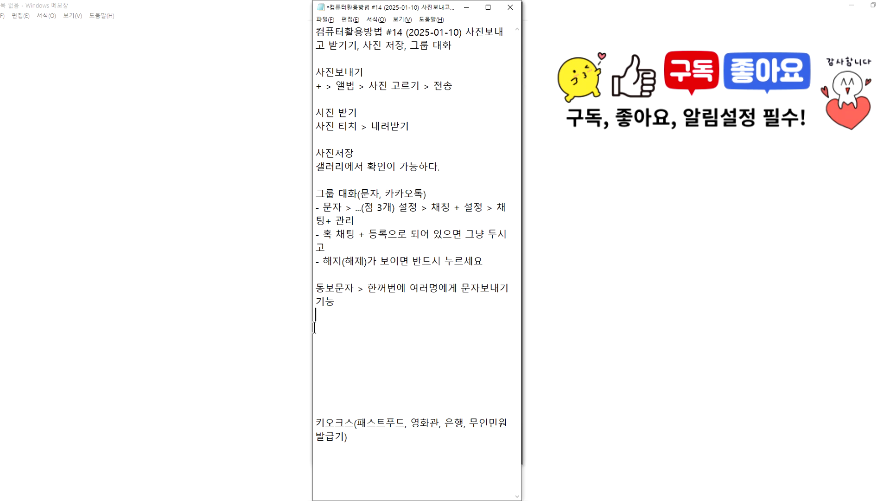
Add the line "- 문자를 단체로 보냈는데(수진자 입장)" under the 동보문자 line, with a blank line above it.
text(- 문자를 단체로 보냈는데)
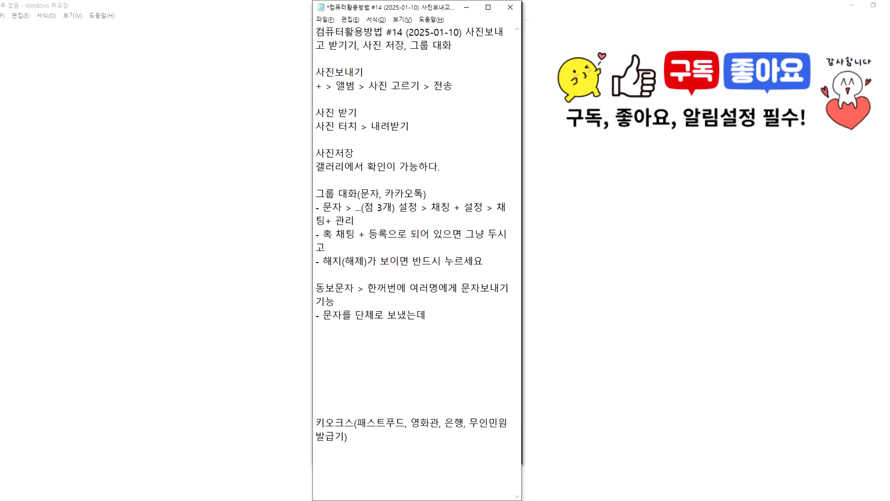
key(Home)
key(Return)
key(End)
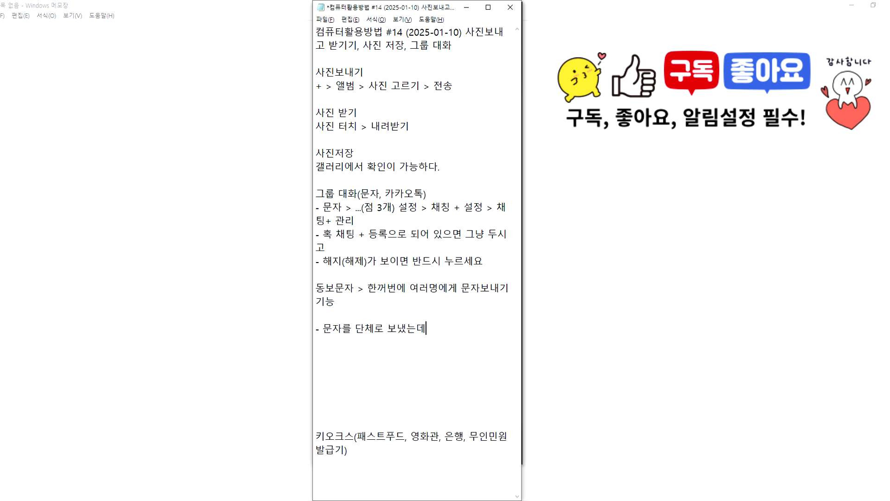
text((수진자 이)
text(ㅂ장))
key(Return)
Add the line "- 수신자 둥에서 누구라도 답장을 보내면" to the 동보문자 notes.
text(- 수진)
key(BackSpace)
text(신자 둥옛)
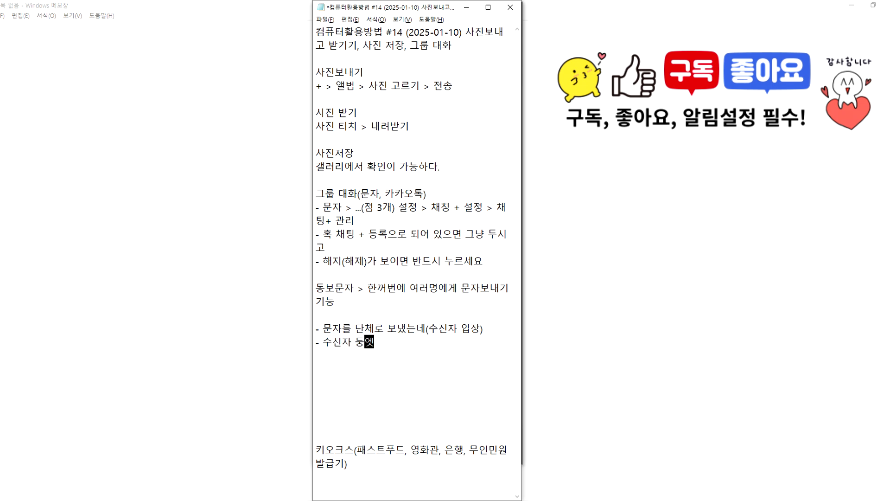
text(서 )
text(누구)
text(라도 답장으)
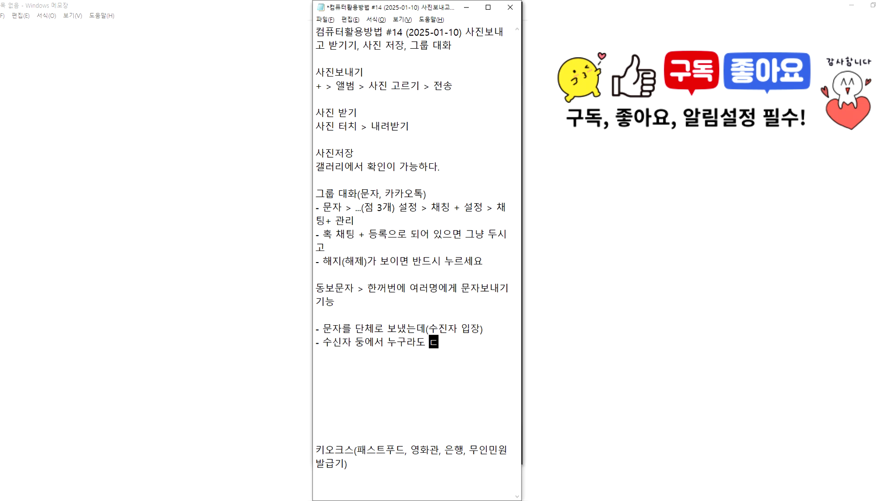
text(을 보내며)
text(ㄴ)
key(Return)
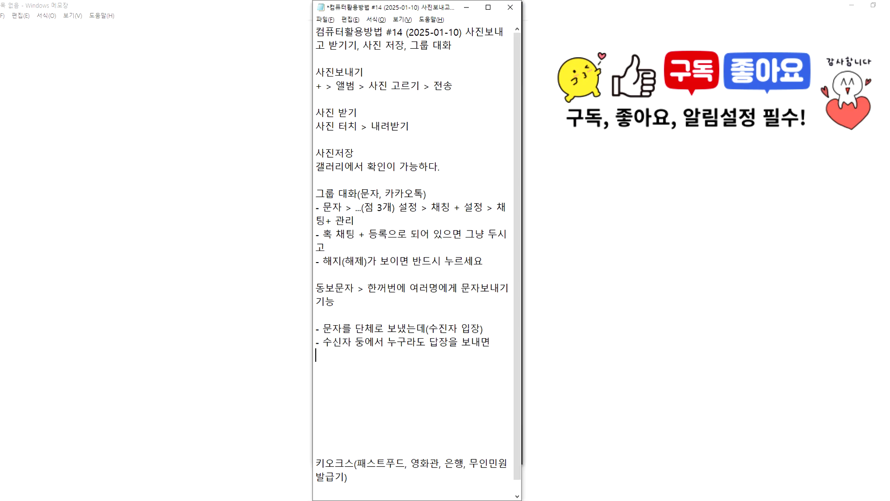
Glance at the phone's 채팅+ 관리 page, return to Notepad and add the line "- 수신 문자가 전체에게 보여진다.".
click(410, 499)
click(410, 499)
click(410, 499)
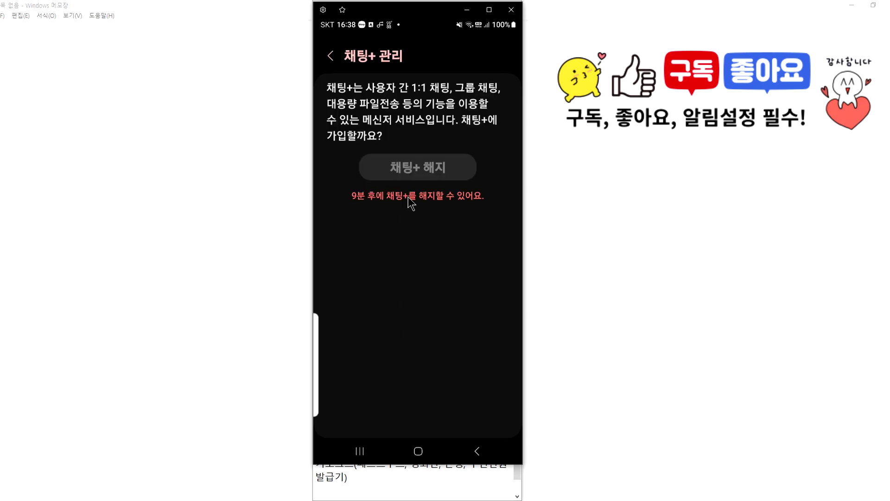
key(alt+Tab)
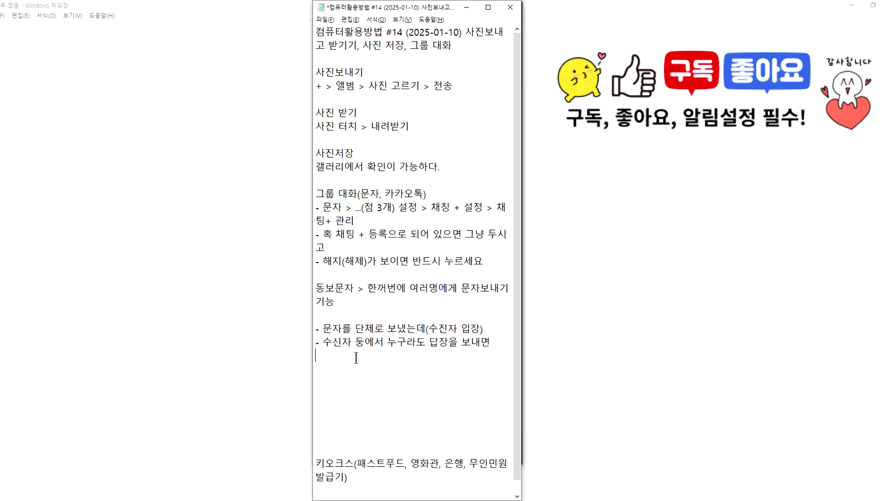
text(- 수ㅈ)
text(신 문자가 )
text(전체에게 ㅂ)
text(보여진다)
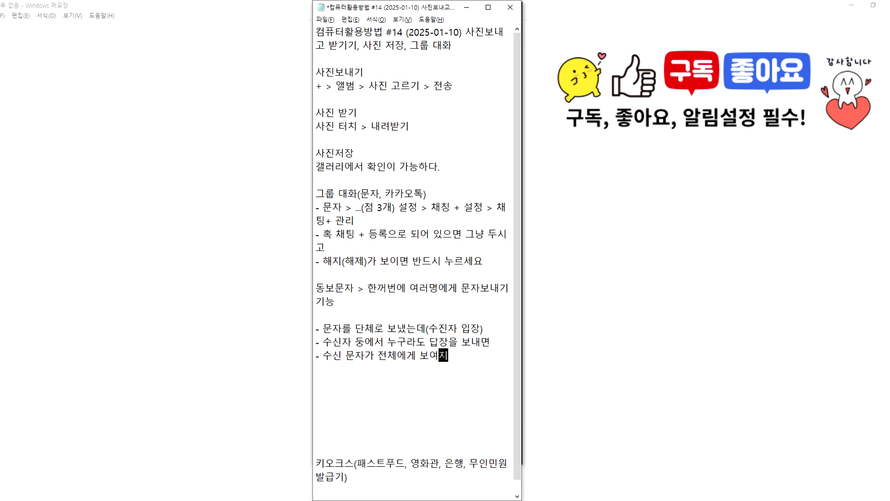
text(.)
key(Return)
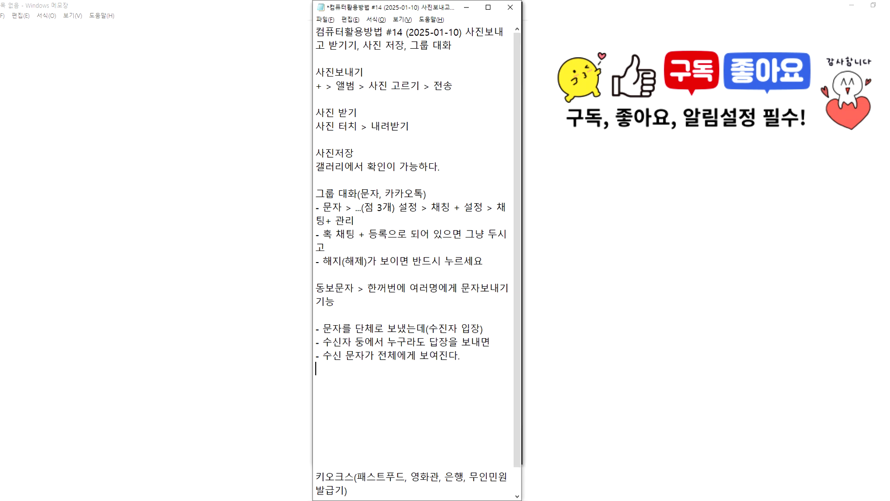
Insert the example heading "예) 50명에게 단체 문자를 발송" above the bulleted lines on group messages.
key(Up)
key(Up)
key(Up)
key(Up)
key(Return)
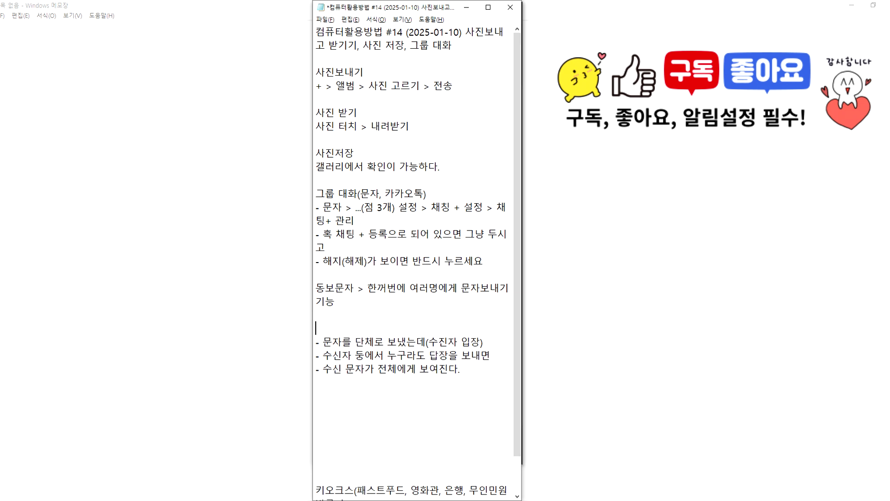
text(ㅇㅖ) )
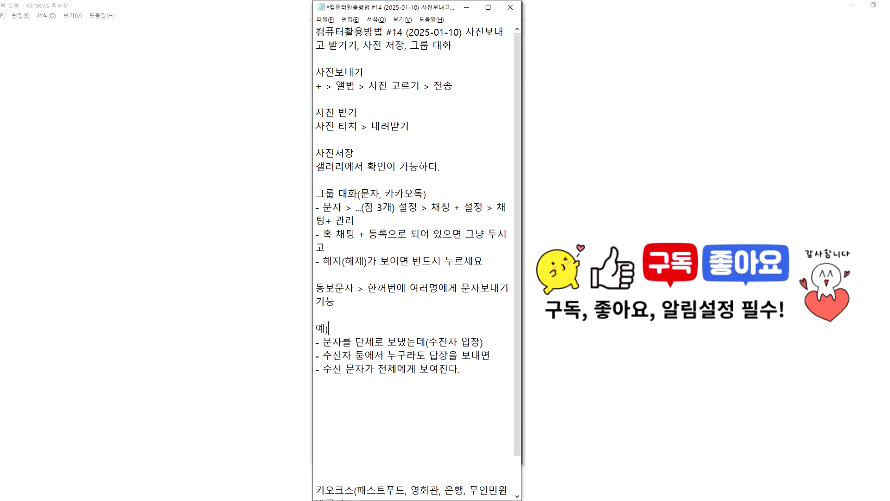
text(50명에게 단체 문자를 발송)
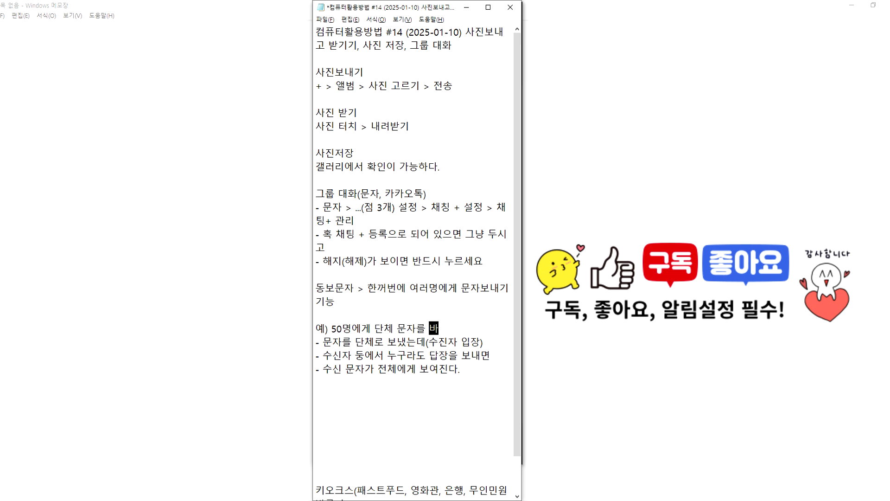
Add the line "- 마치 카카오톡의 단체대화방처럼 처리" at the end of the bulleted example notes.
key(Down)
key(Down)
key(Down)
text(- 마치)
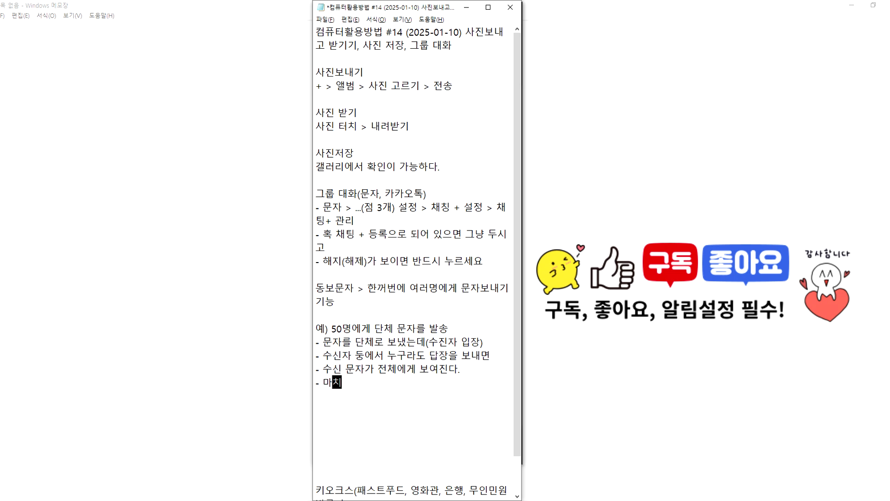
text( 카캉오토)
text(톡의 단첩)
text(대화바)
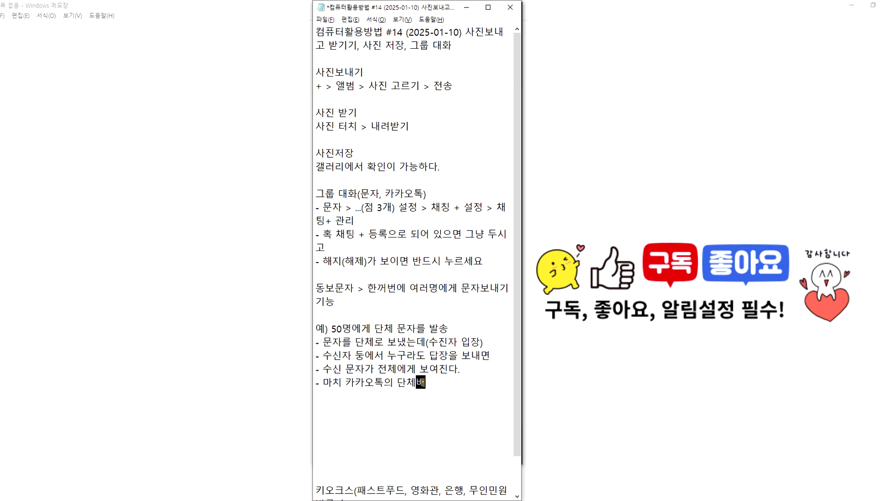
text(방처럼 처리)
key(Return)
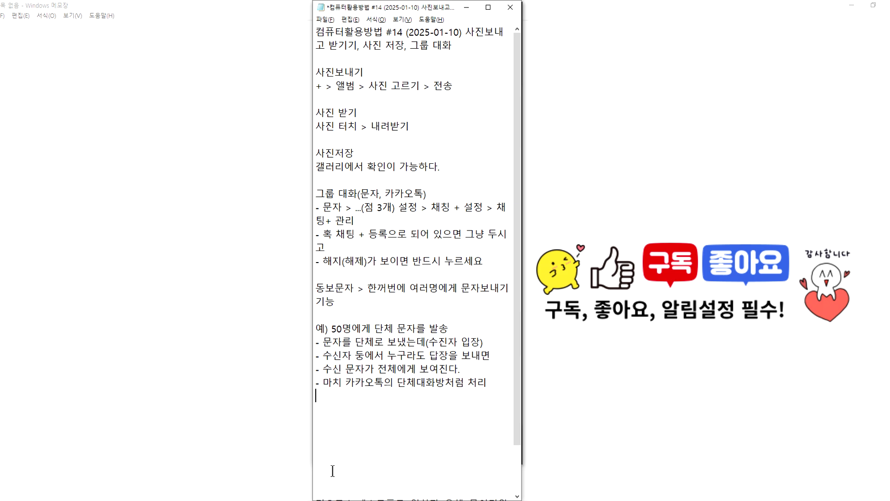
Switch to the phone screen and go back from 채팅+ 관리 to the message list.
click(434, 500)
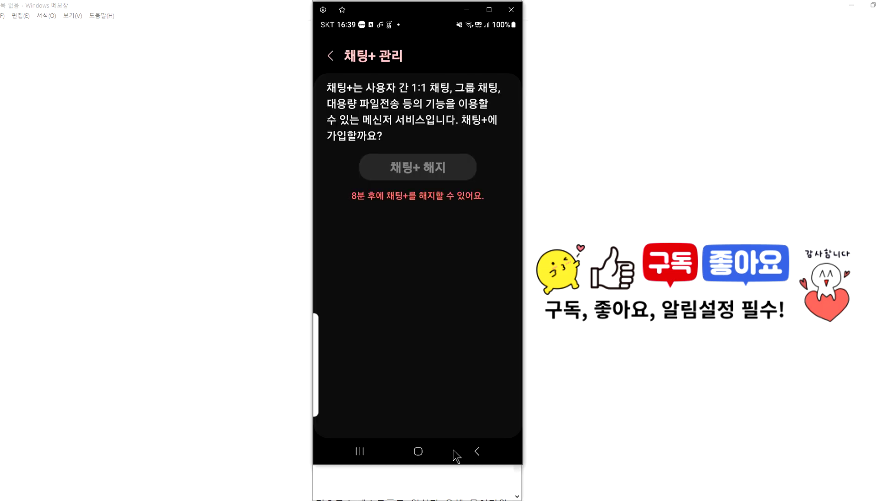
click(418, 450)
click(416, 290)
click(477, 450)
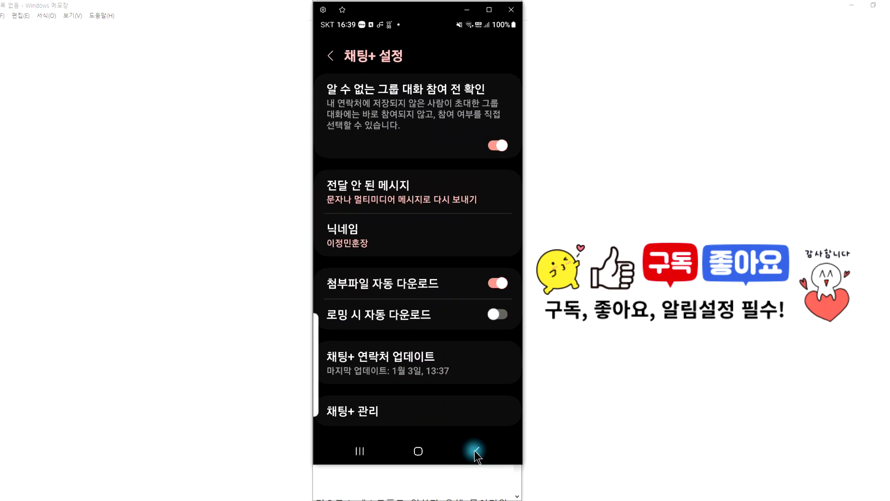
click(476, 450)
click(476, 450)
Find the group message with 38 recipients in the message list and open it.
scroll(482, 193, down, 1)
drag(482, 193, 429, 149)
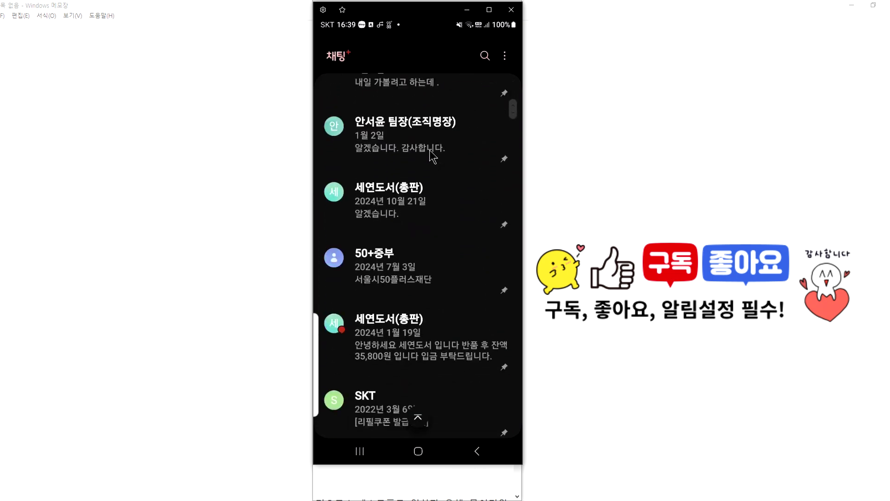
scroll(429, 149, down, 10)
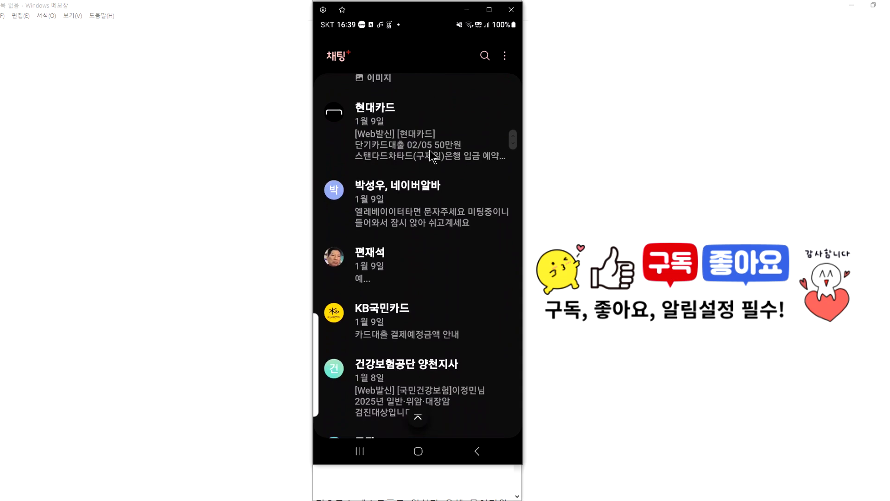
scroll(430, 149, down, 10)
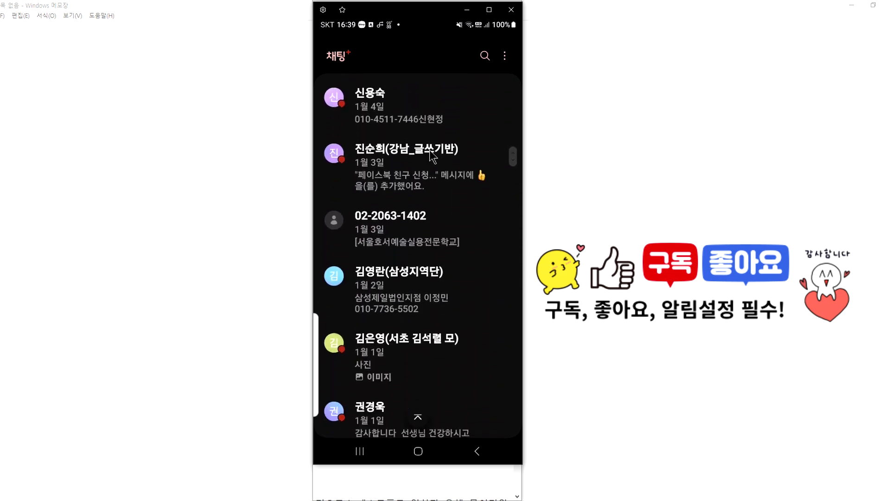
scroll(432, 155, down, 10)
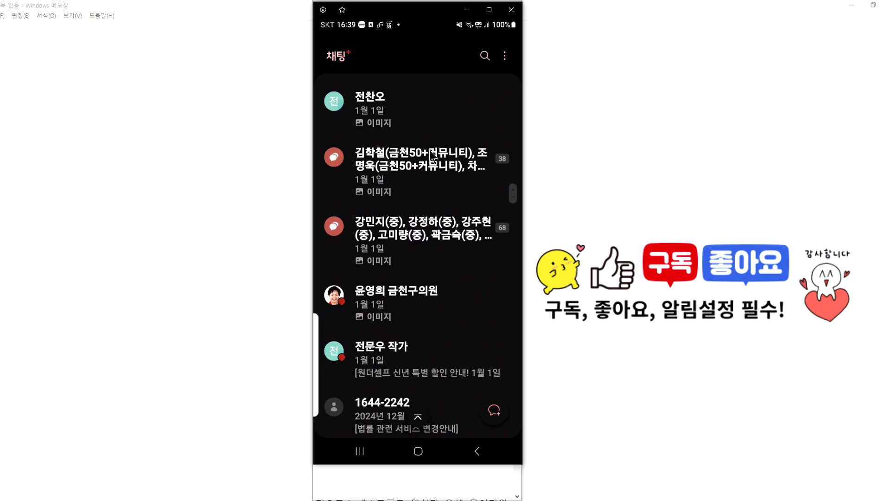
right_click(430, 149)
click(430, 150)
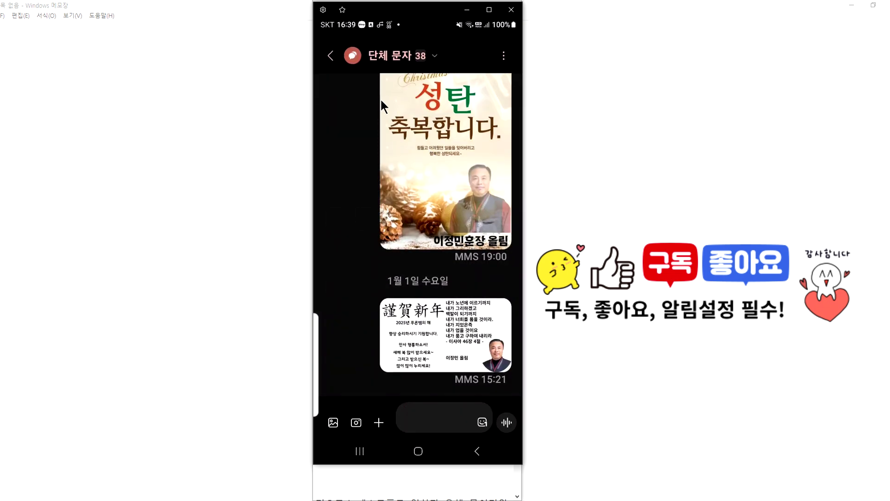
Open the group message with 68 recipients and look through the greeting images sent in it.
right_click(362, 211)
click(362, 210)
scroll(365, 221, up, 2)
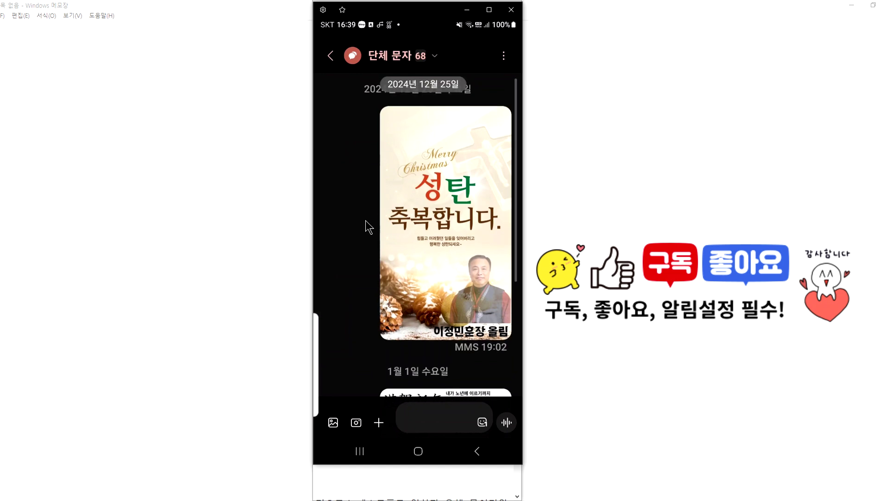
scroll(366, 221, down, 2)
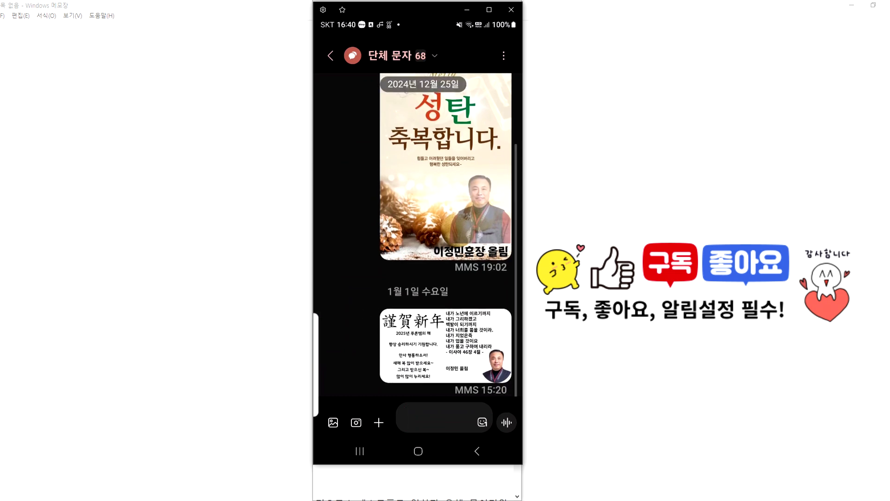
Return to Notepad and add "- 단체의 인원이 서로 어는 사이라면 무관(?)" below the 카카오톡 comparison line.
click(502, 499)
click(368, 400)
text(- 세로)
key(Left)
text(단체의 인)
text(원이 )
text( 어는 상)
text(이라면 )
text(무관()
text(?))
key(Return)
Complete the sentence about group members with "하겠지만 서로 모르는 사이가 된다면 불편하다.".
text(하겠짐)
text(만 서로 모르)
text(는 사이)
text(가 된)
text(다면 )
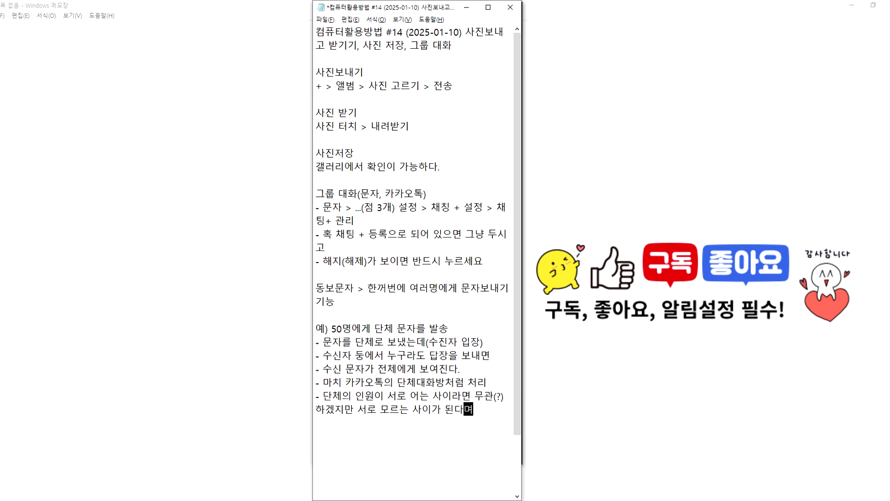
text(붊)
text(편)
text(하다.)
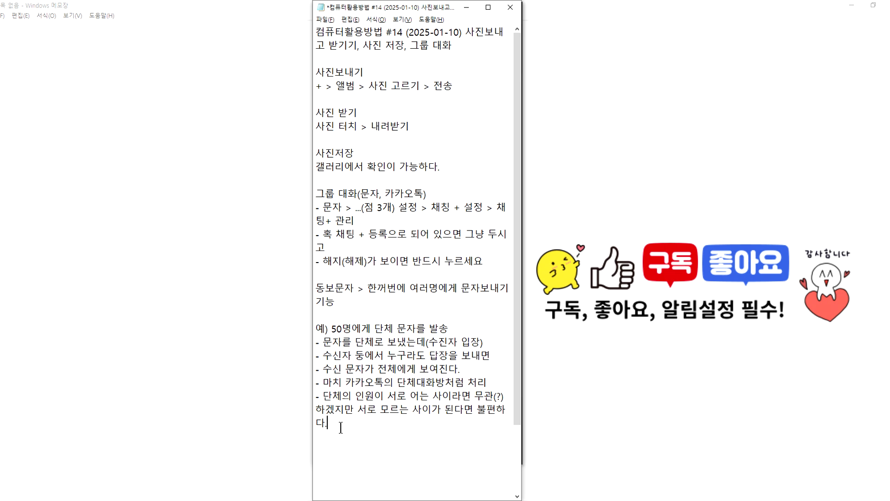
Switch to the phone screen, leave the group message and return to the start of the message list.
scroll(341, 427, down, 1)
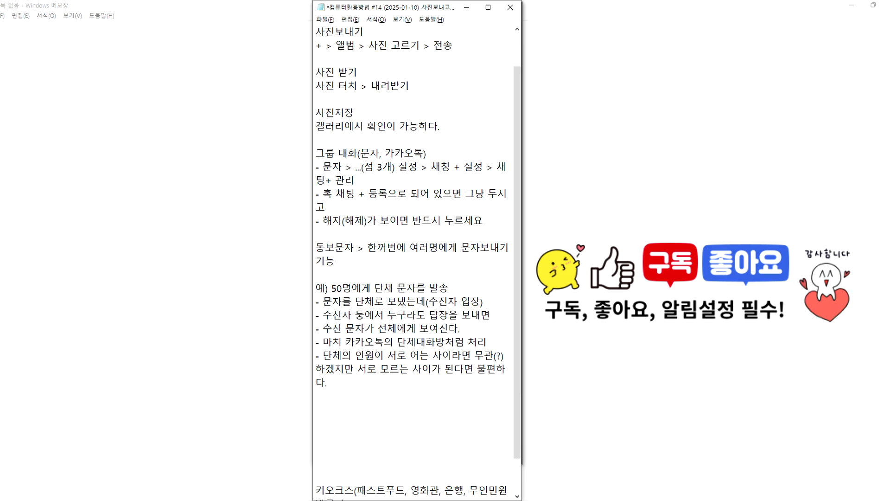
key(alt+Tab)
click(331, 57)
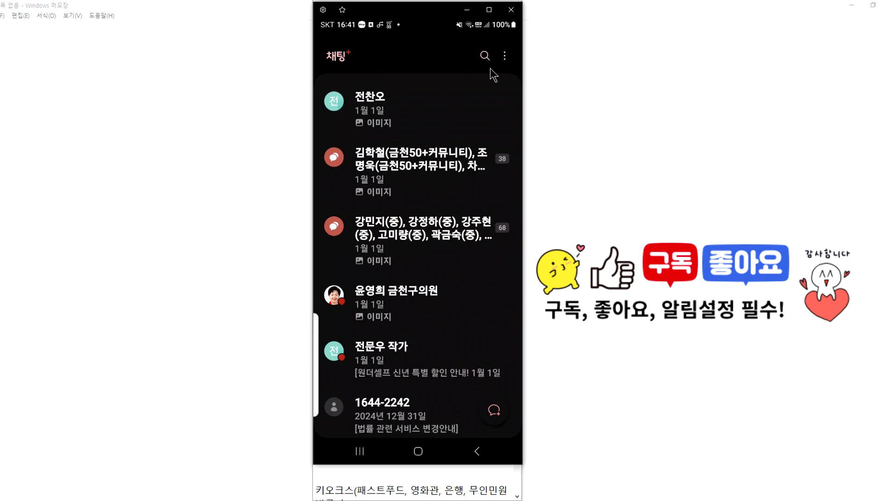
click(477, 450)
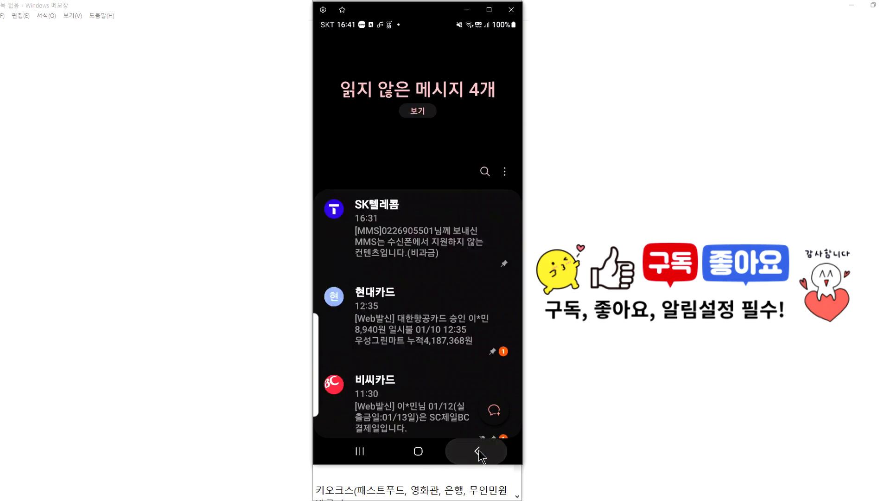
Reopen the messages app from the home screen and bring up the 채팅+ 관리 page in its settings.
click(479, 450)
click(419, 414)
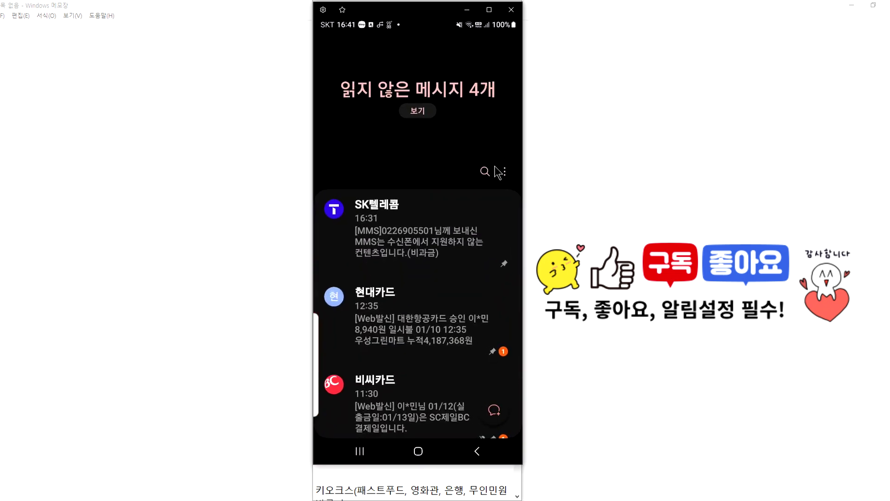
click(502, 174)
click(426, 352)
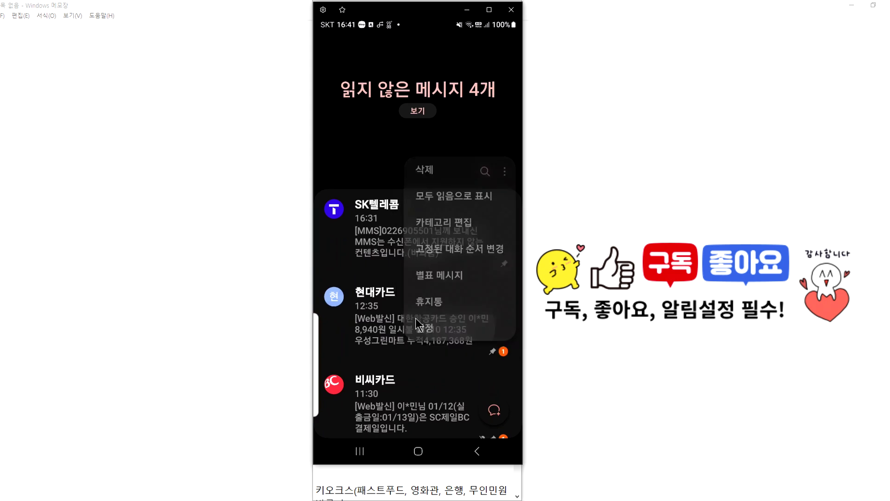
drag(368, 415, 386, 301)
click(361, 98)
click(368, 412)
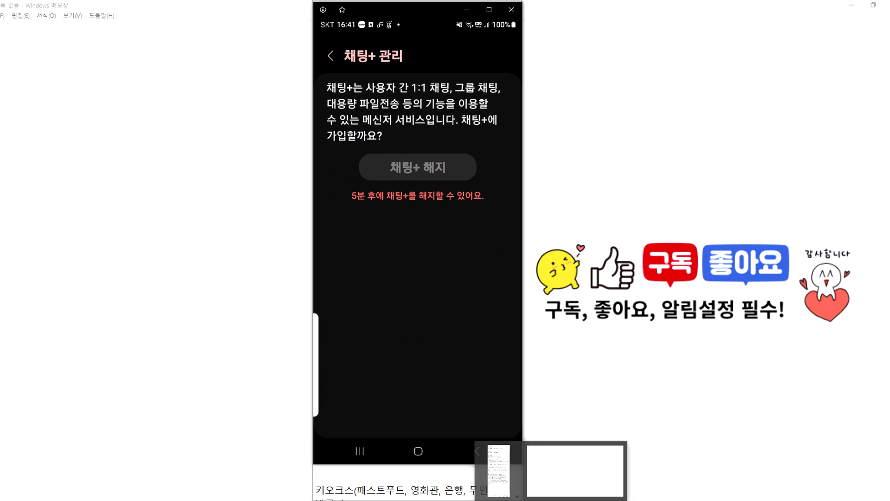
Check the group conversation notes in Notepad, then switch back to the phone and leave the message settings for the home screen.
click(509, 467)
scroll(361, 389, down, 1)
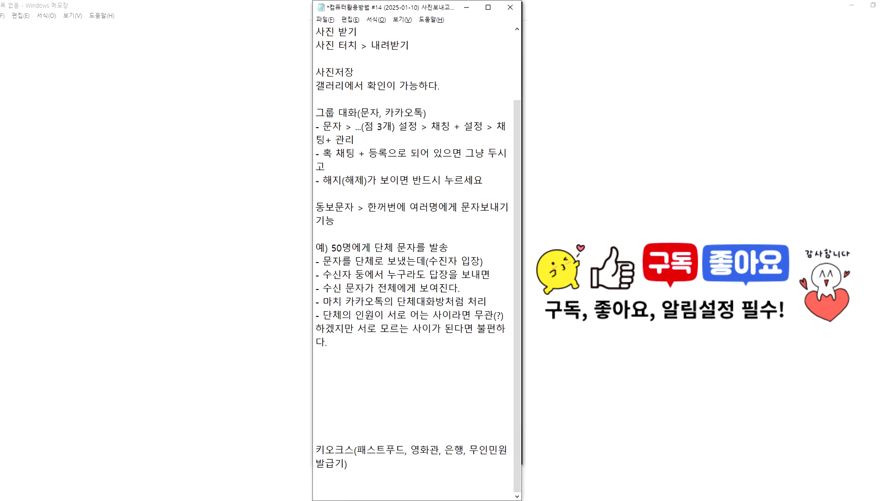
click(424, 500)
click(474, 451)
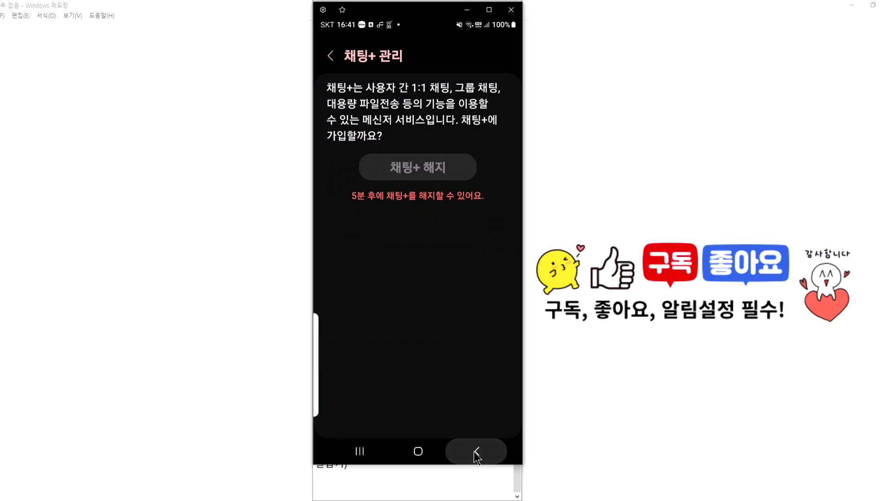
click(475, 452)
click(475, 451)
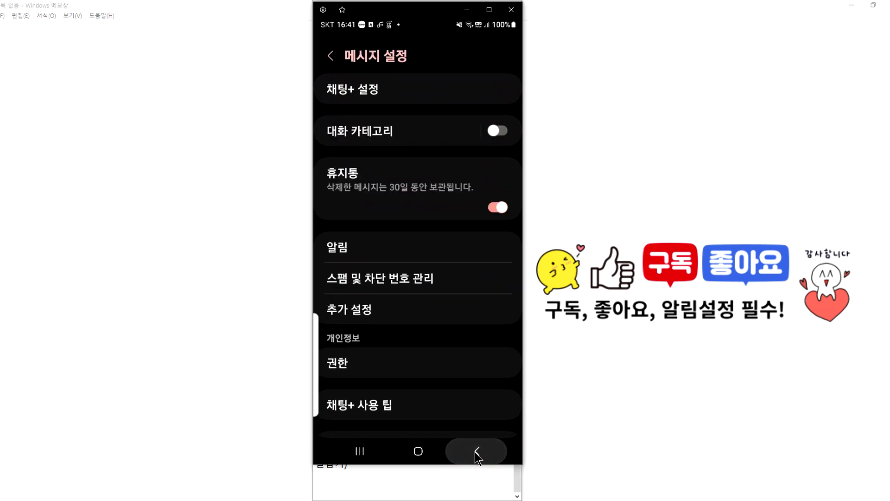
click(474, 452)
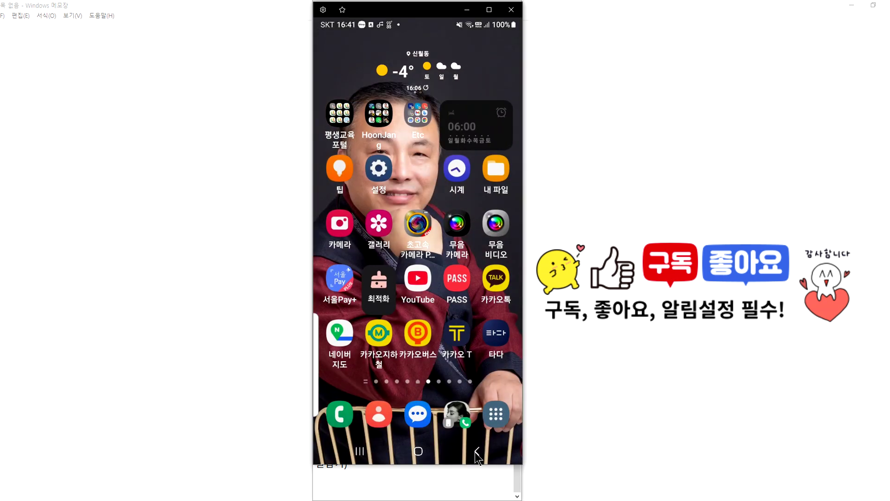
Open KakaoTalk on the phone and look through its chat list for group chats.
click(495, 283)
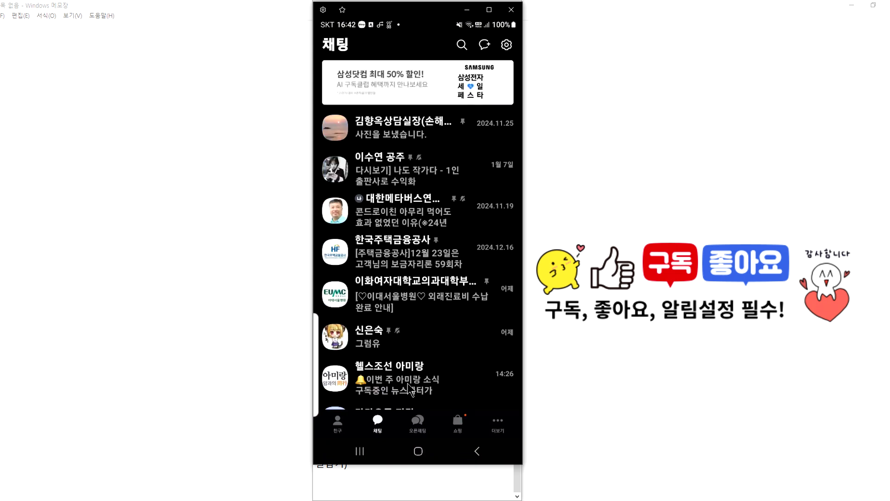
drag(408, 385, 427, 213)
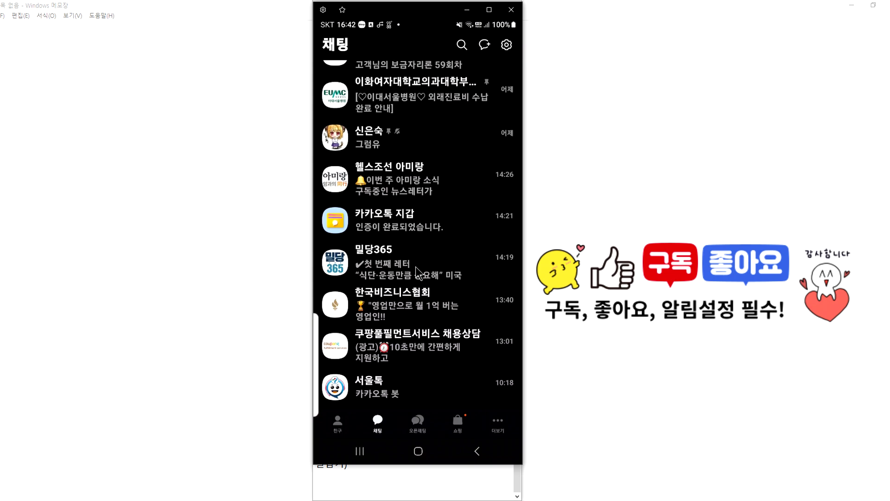
drag(432, 335, 462, 186)
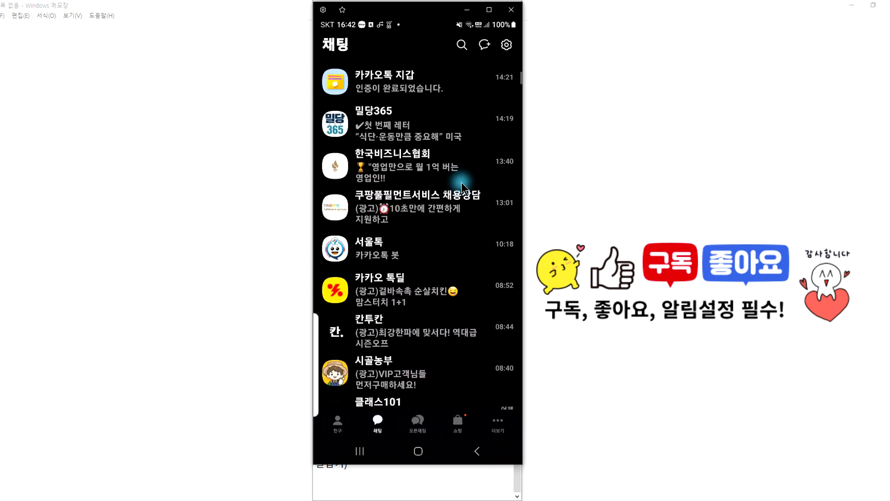
drag(392, 365, 411, 227)
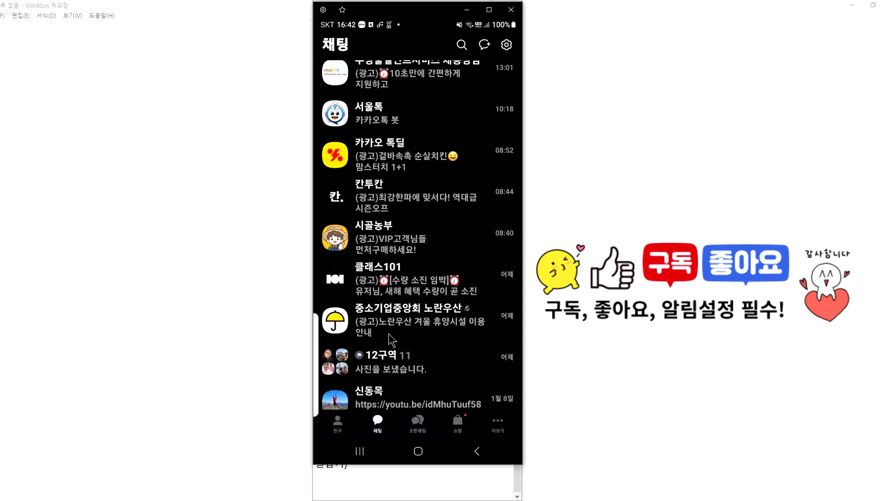
drag(405, 153, 369, 441)
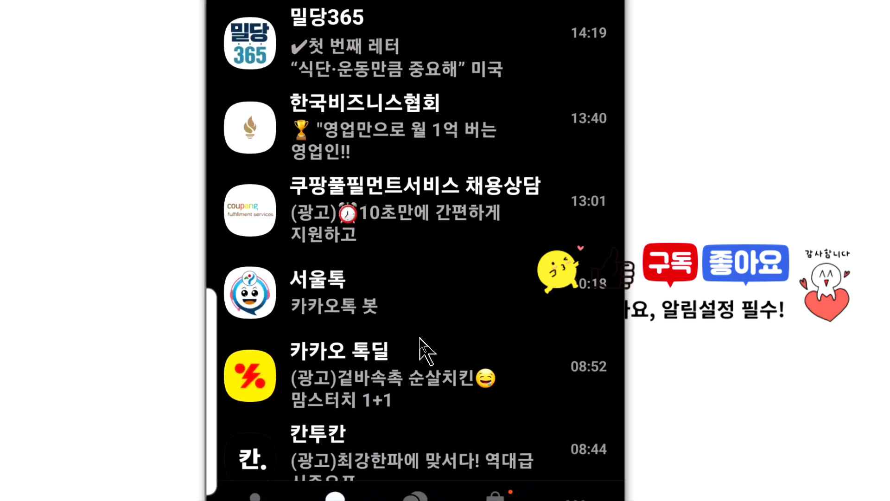
Visit KakaoTalk's friends, chat, open chat and shopping sections in turn, then look through the friends section.
click(257, 429)
click(340, 420)
click(415, 415)
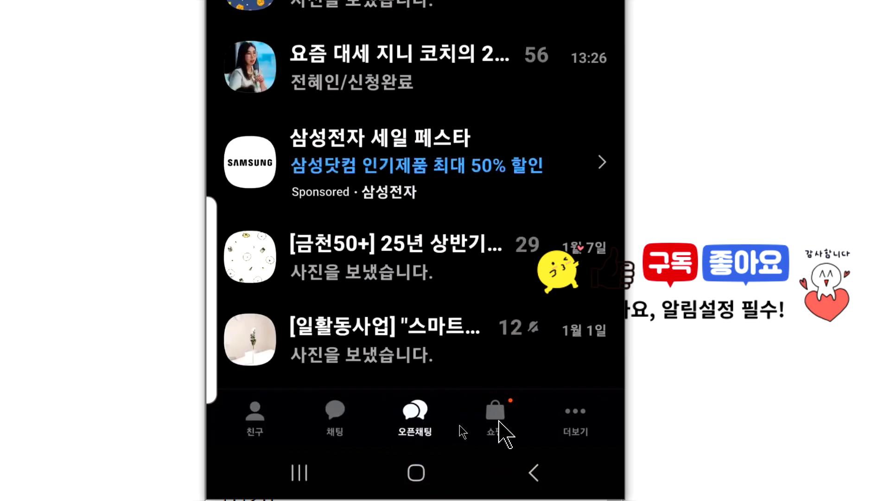
click(495, 423)
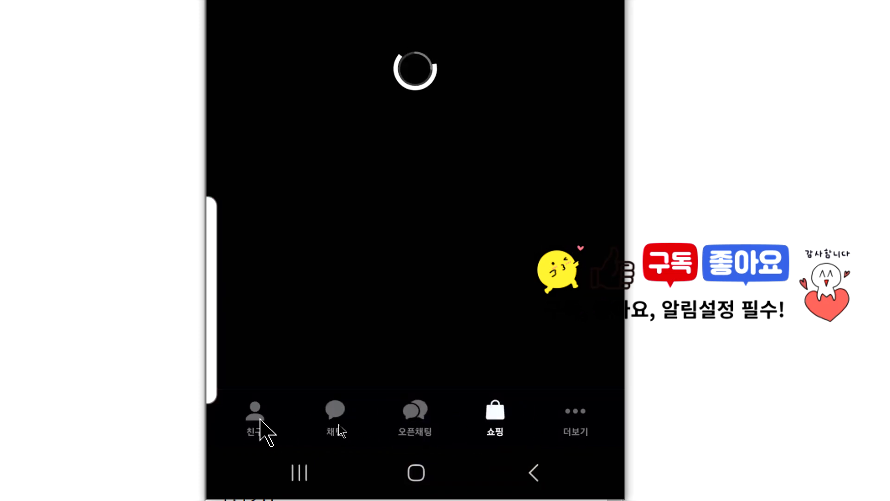
click(260, 424)
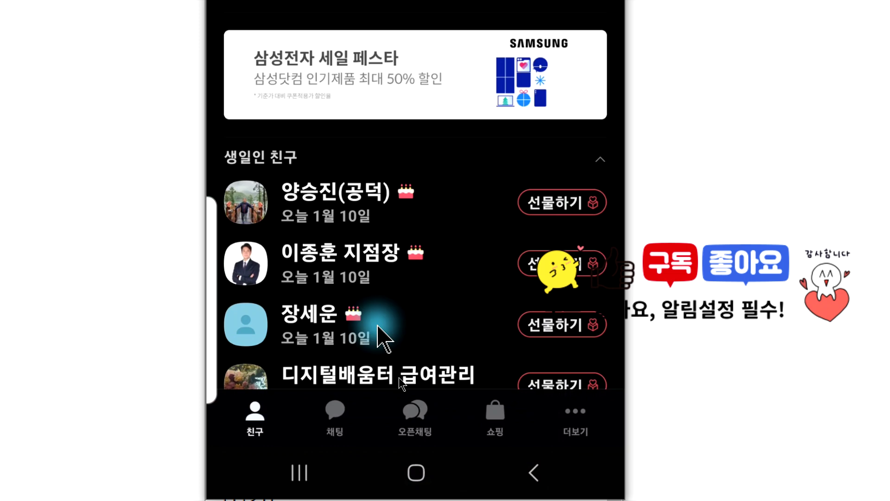
drag(399, 377, 415, 274)
drag(366, 298, 409, 76)
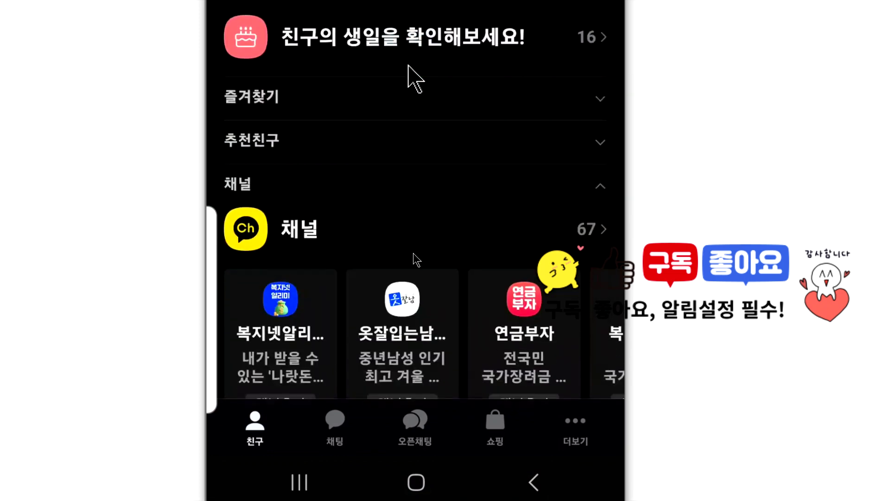
Return to the KakaoTalk chat list and find the 12구역 group chat.
click(334, 404)
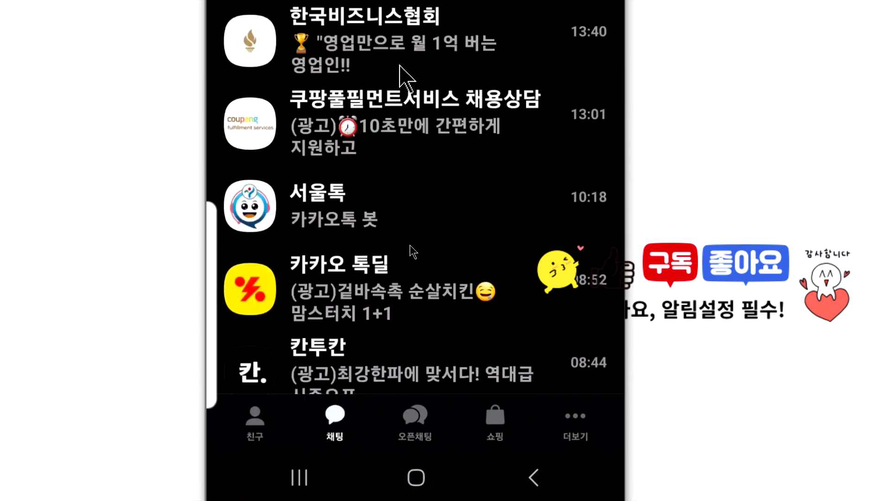
drag(384, 275, 417, 99)
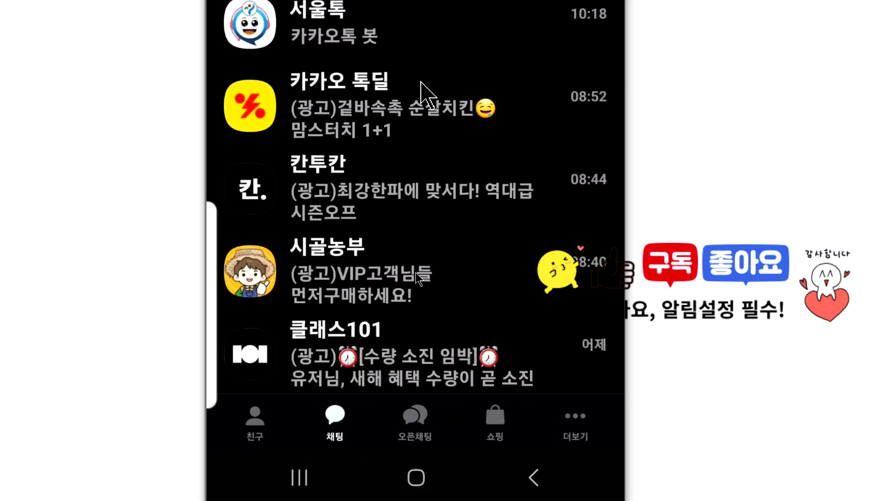
drag(417, 163, 432, 66)
scroll(393, 264, down, 1)
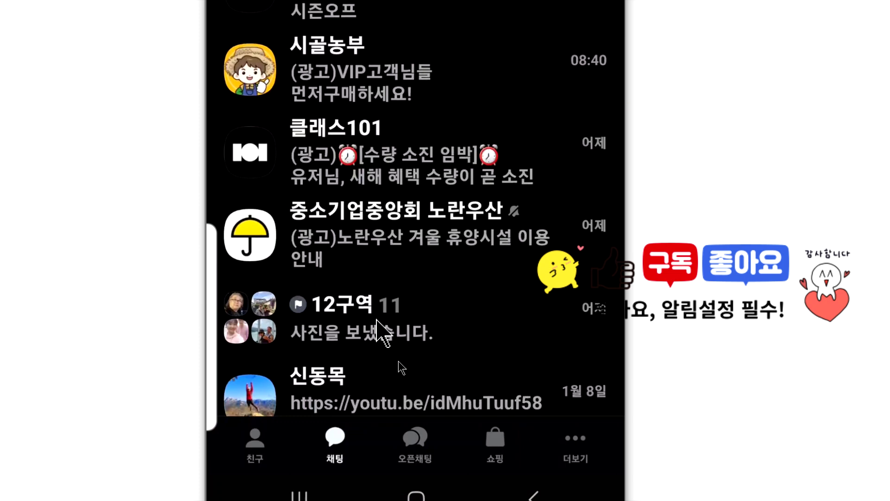
Show the open chat list, look through the messages in the pinned 15-member video-making room, and leave it.
click(433, 420)
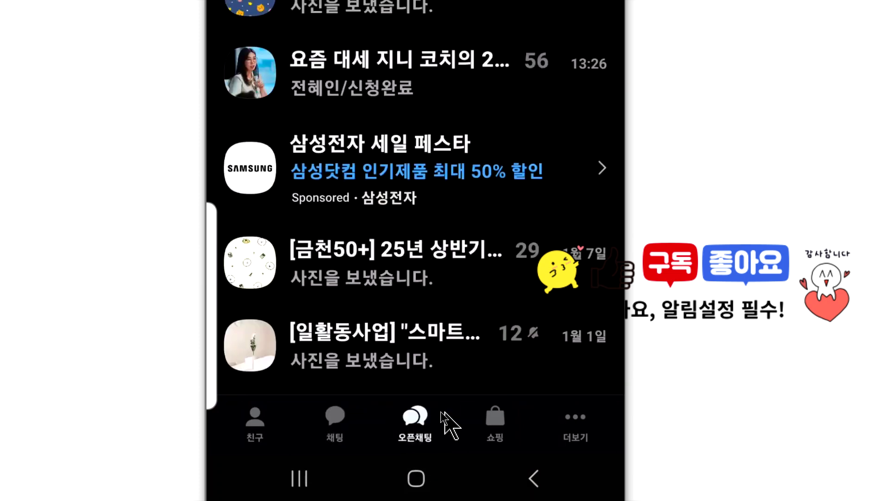
scroll(434, 181, up, 3)
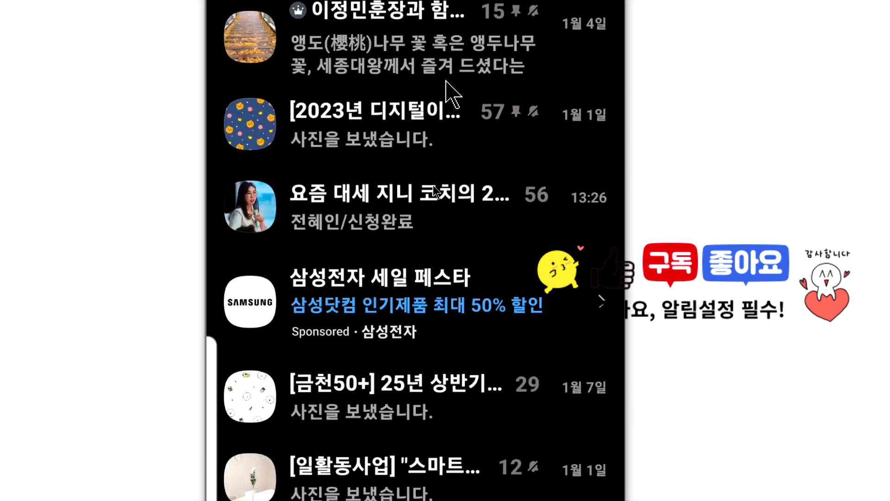
scroll(433, 185, up, 3)
click(402, 169)
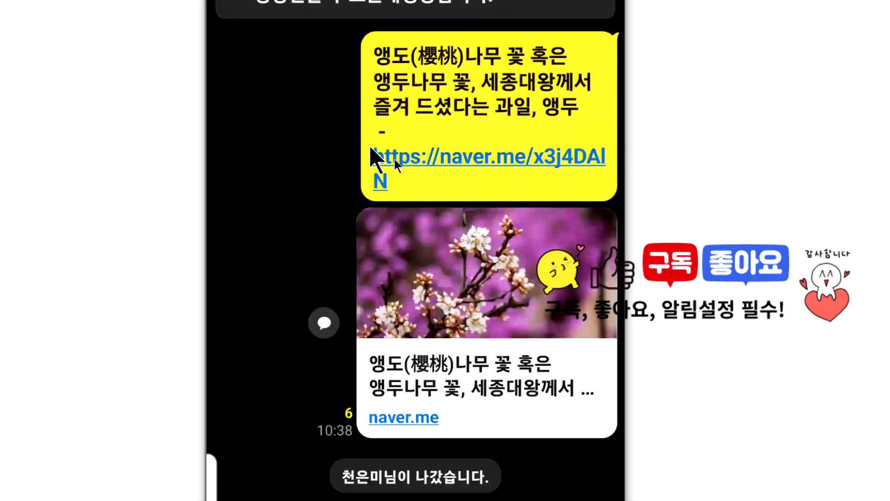
drag(342, 164, 271, 454)
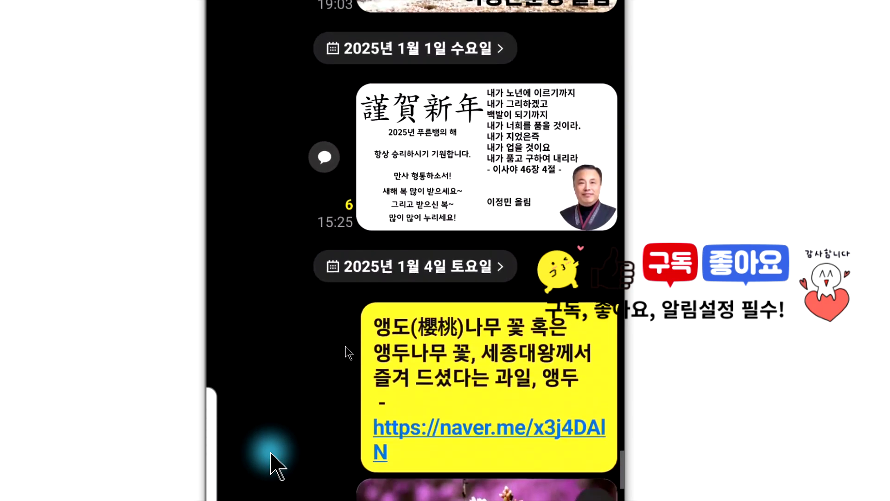
drag(298, 149, 341, 211)
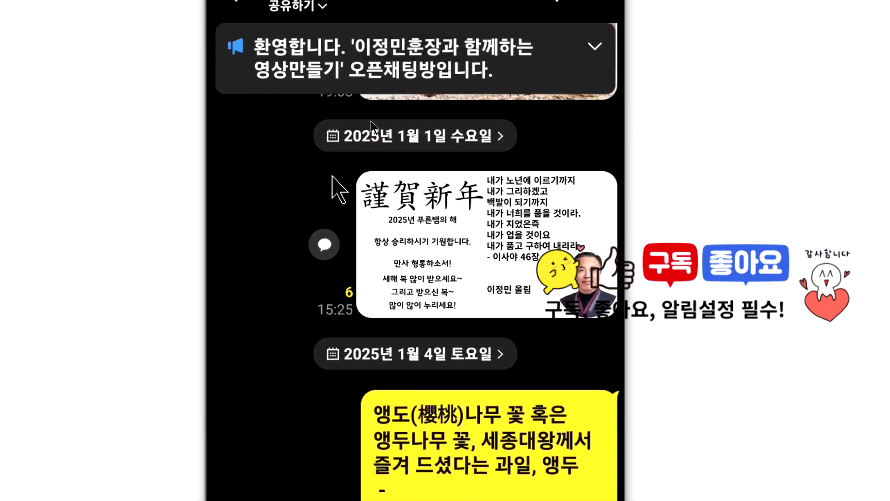
click(235, 65)
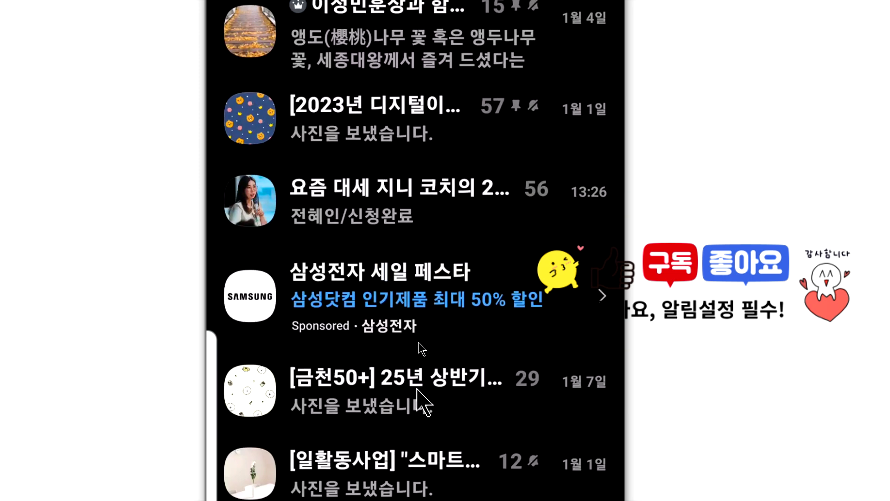
Open the "[금천50+] 25년 상반기" open chat and examine its pinned notice and earlier messages.
click(399, 371)
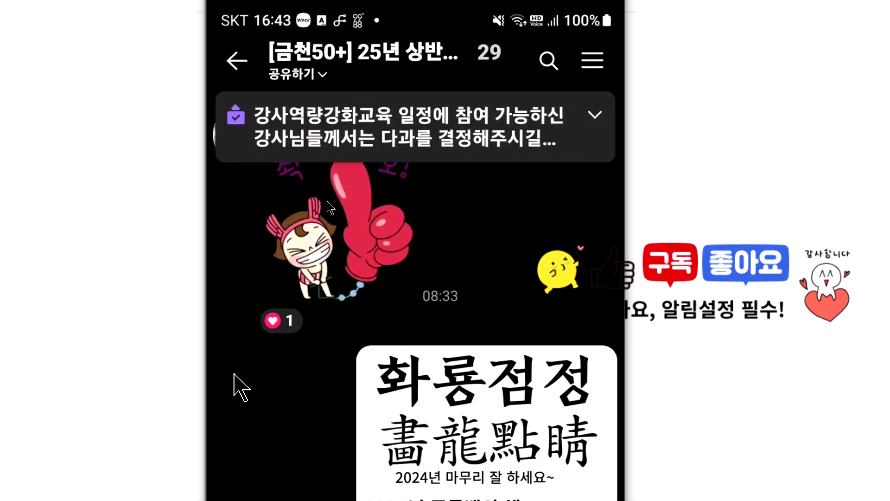
mouse_move(501, 139)
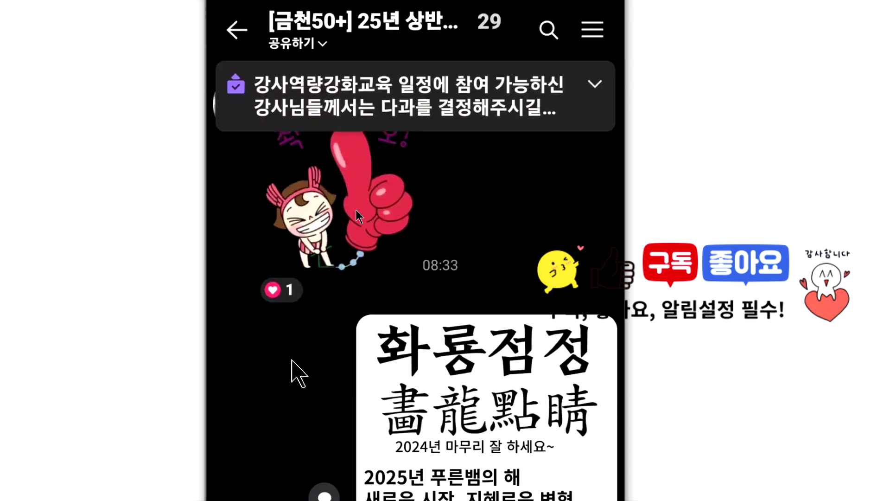
click(338, 426)
drag(337, 373, 352, 152)
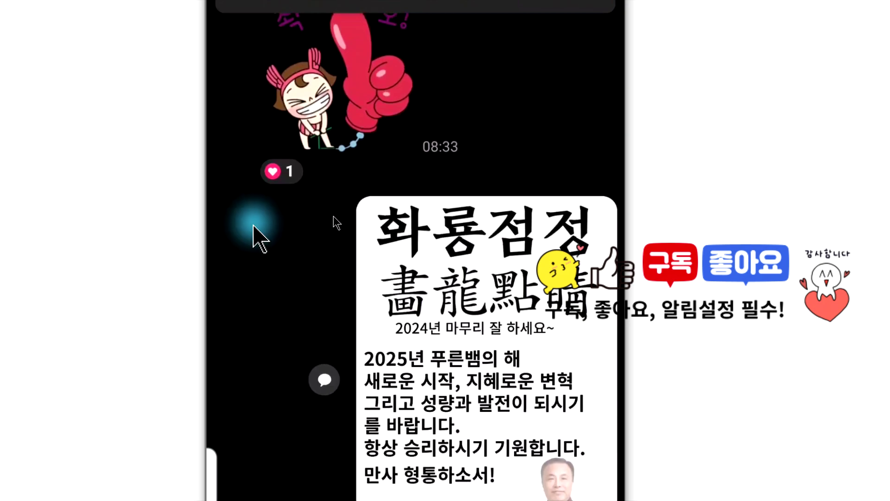
drag(254, 235, 232, 452)
drag(276, 293, 259, 433)
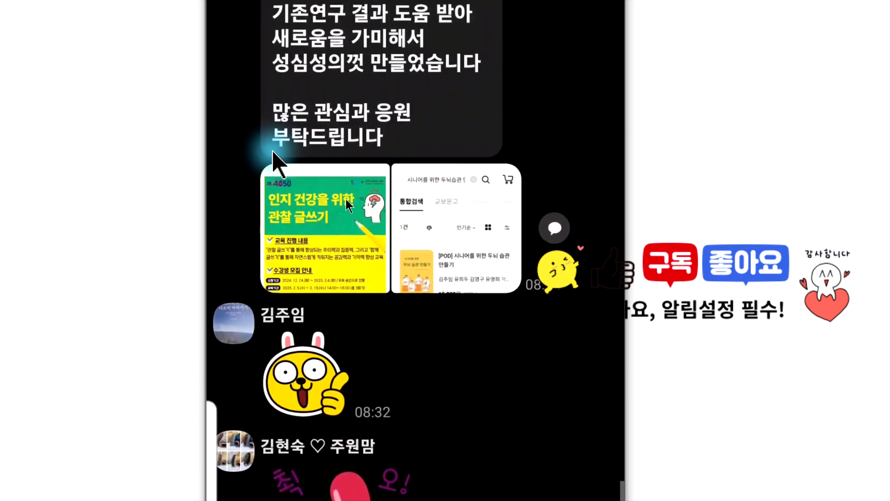
drag(249, 149, 269, 378)
drag(278, 255, 282, 359)
drag(281, 130, 269, 419)
drag(255, 134, 251, 406)
drag(273, 160, 277, 441)
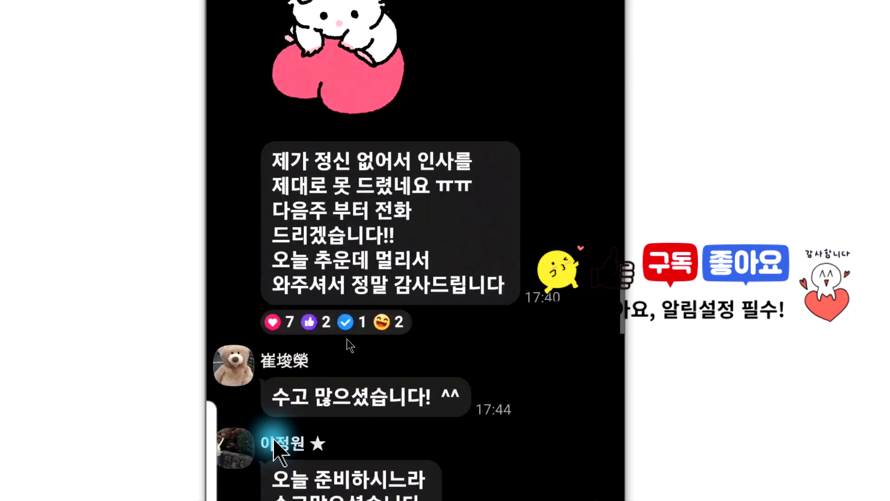
drag(275, 223, 268, 475)
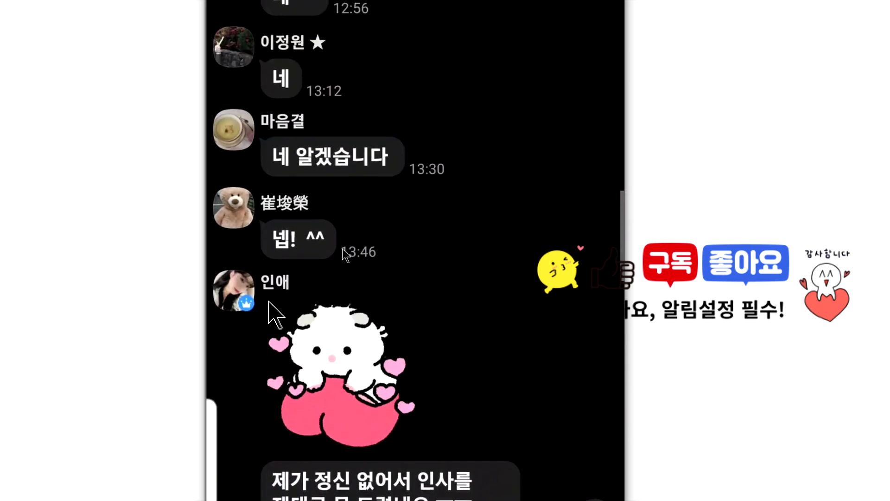
drag(277, 401, 342, 70)
drag(341, 368, 368, 316)
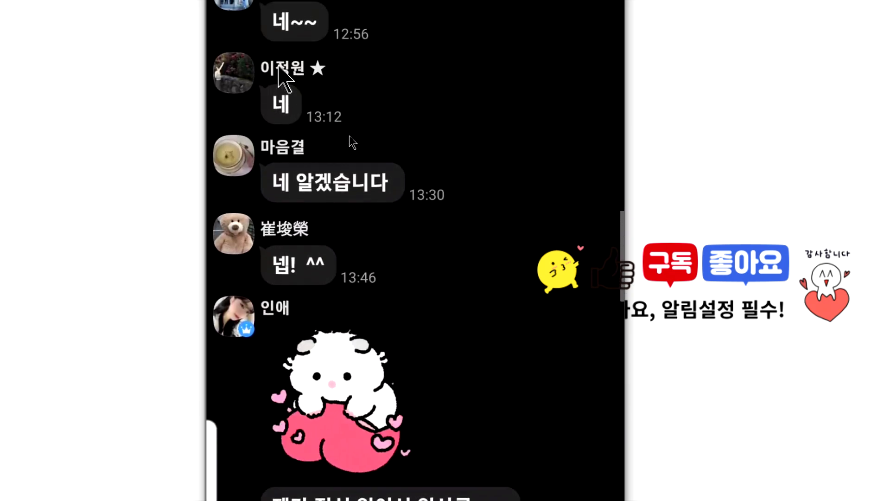
Leave the open chat, show the 1:1, group and open profile options for a new open chat, and return to the list.
key(Hangul)
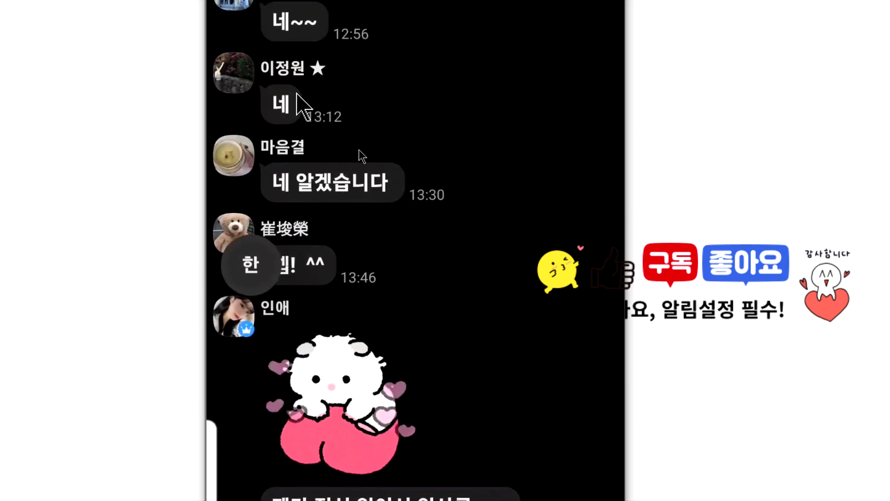
click(329, 44)
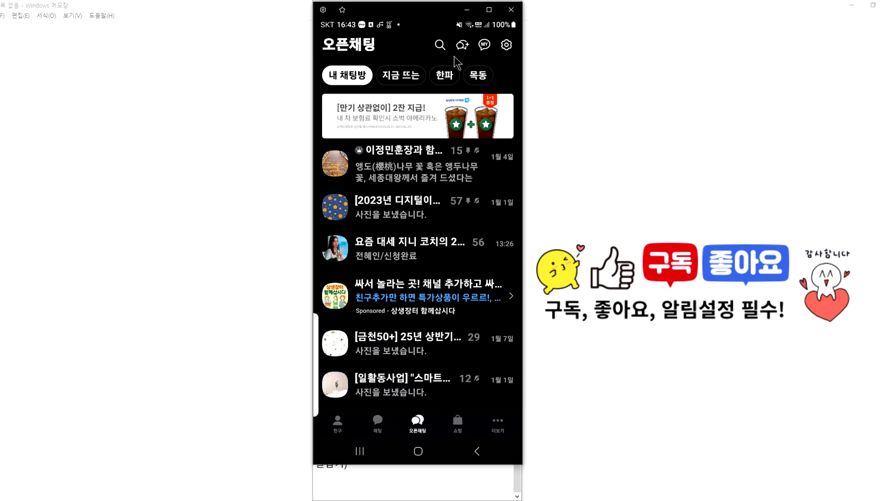
click(463, 45)
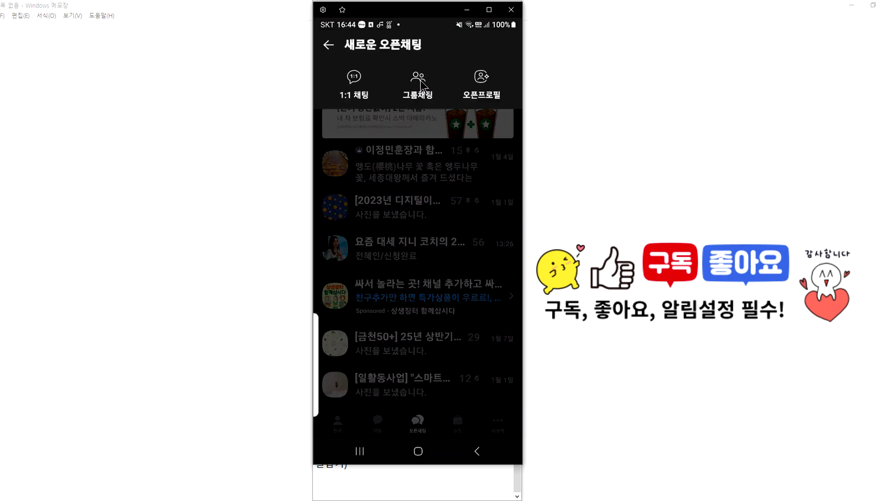
click(482, 453)
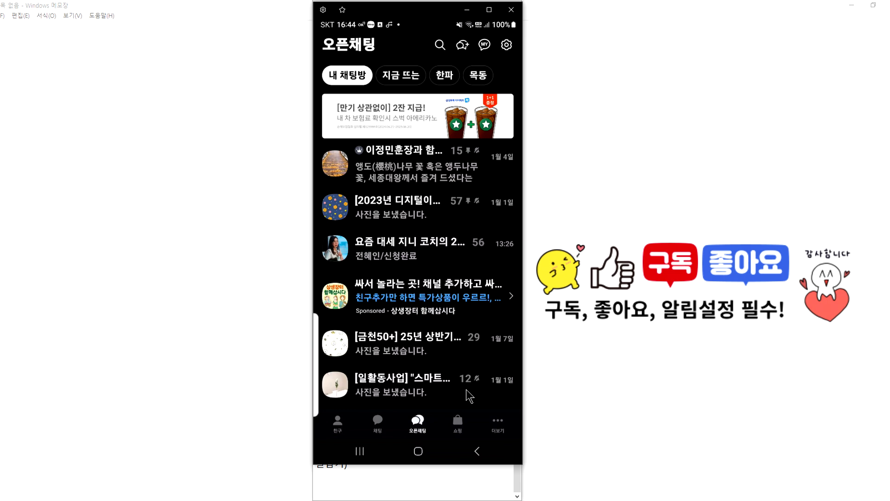
Open the pinned personal chat in the KakaoTalk chat list and show its attachment features, including the 보이스톡 and 페이스톡 call choices.
click(378, 423)
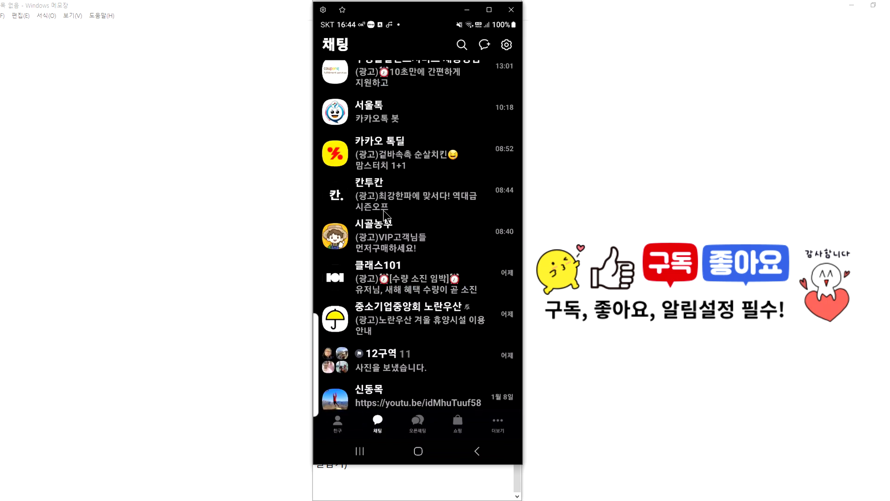
drag(405, 129, 425, 371)
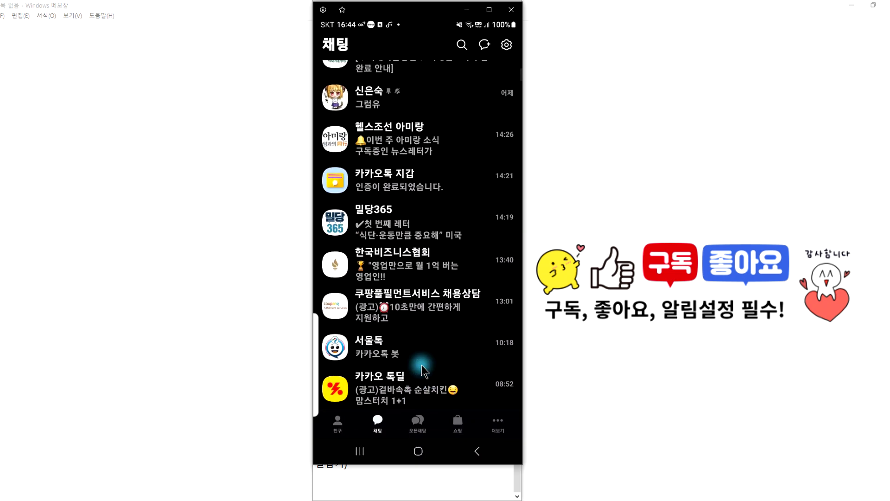
click(391, 113)
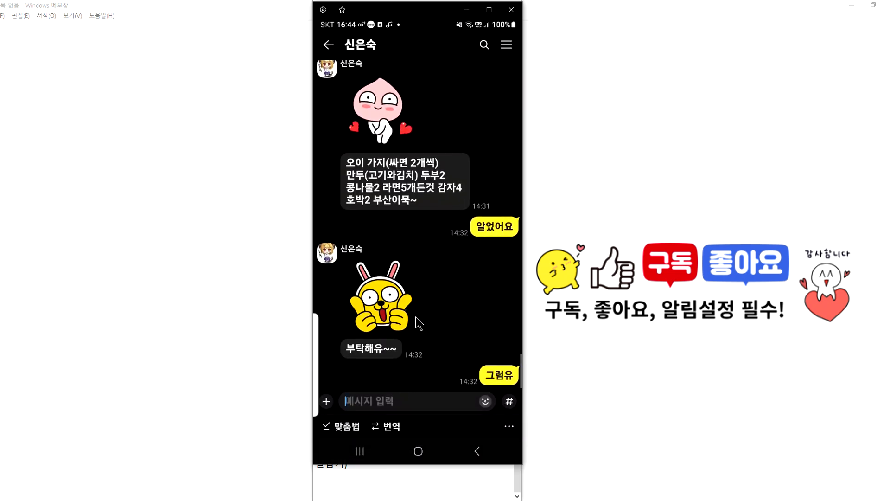
click(326, 400)
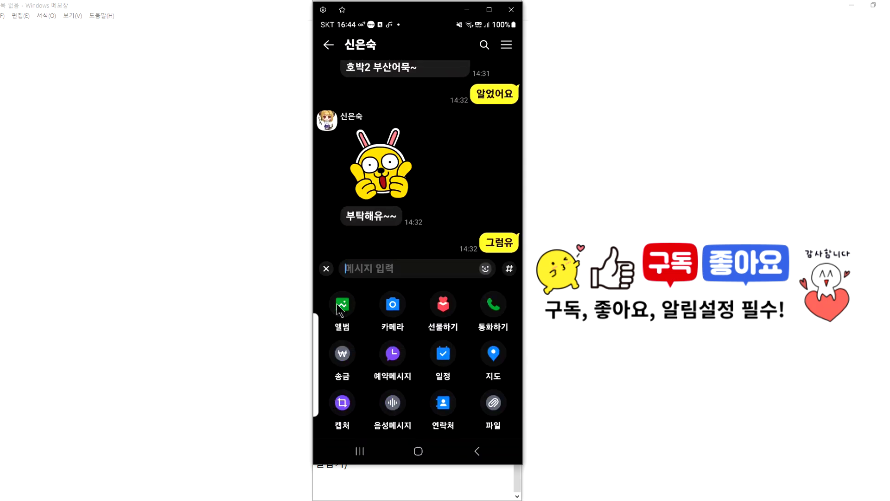
click(497, 305)
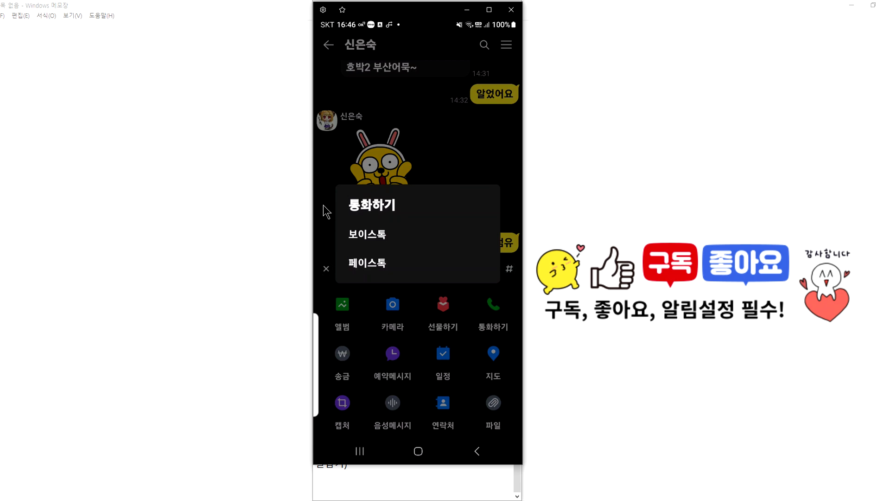
click(341, 173)
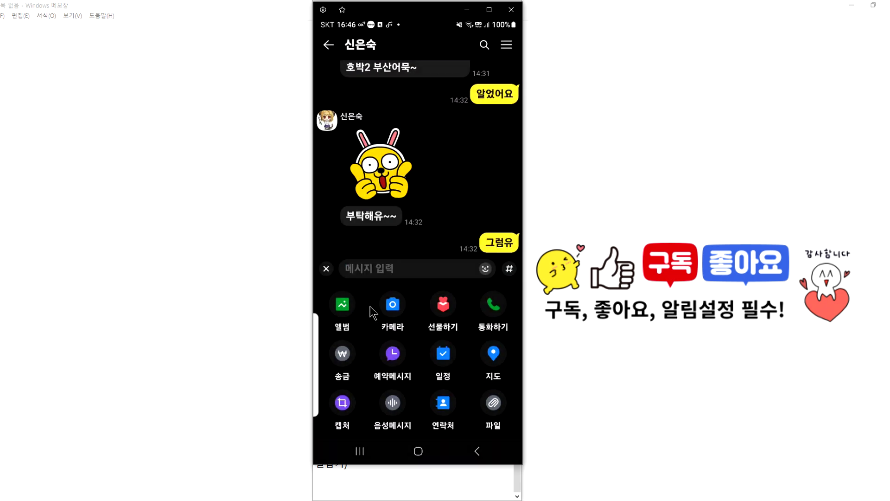
Demonstrate choosing the first tree photo from the chat's album, deselect it without sending, and return to the attachment features.
click(342, 305)
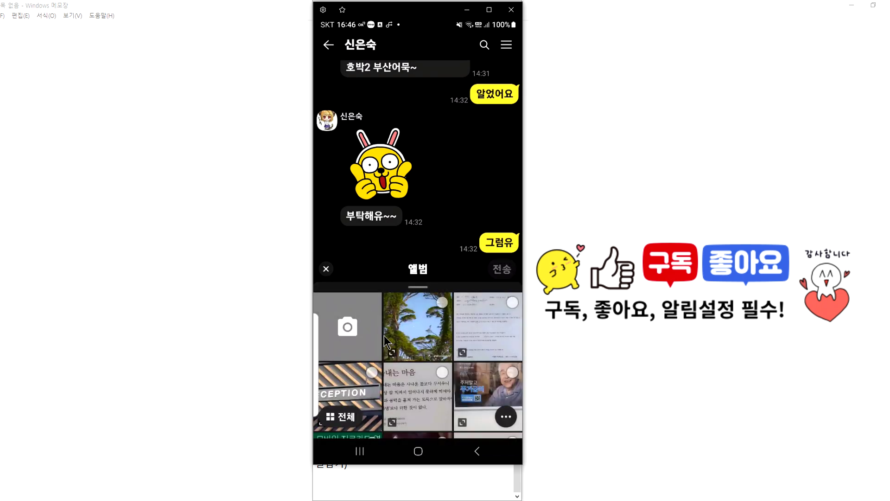
click(417, 324)
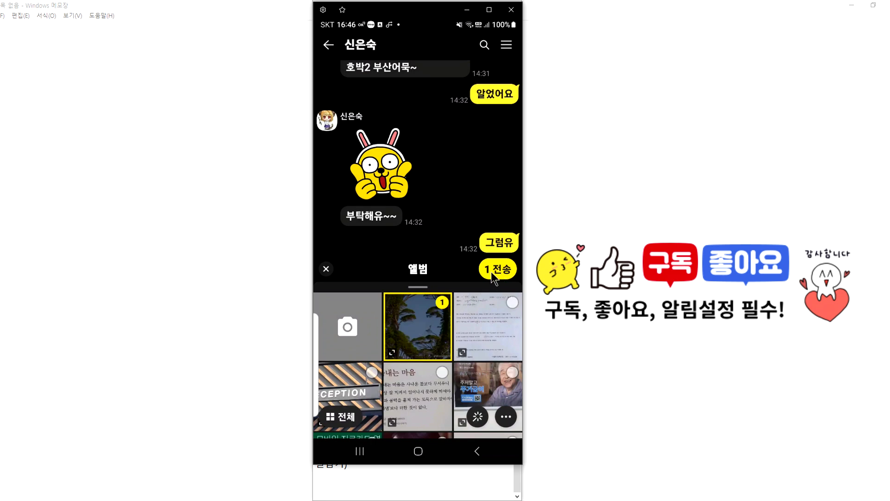
click(440, 305)
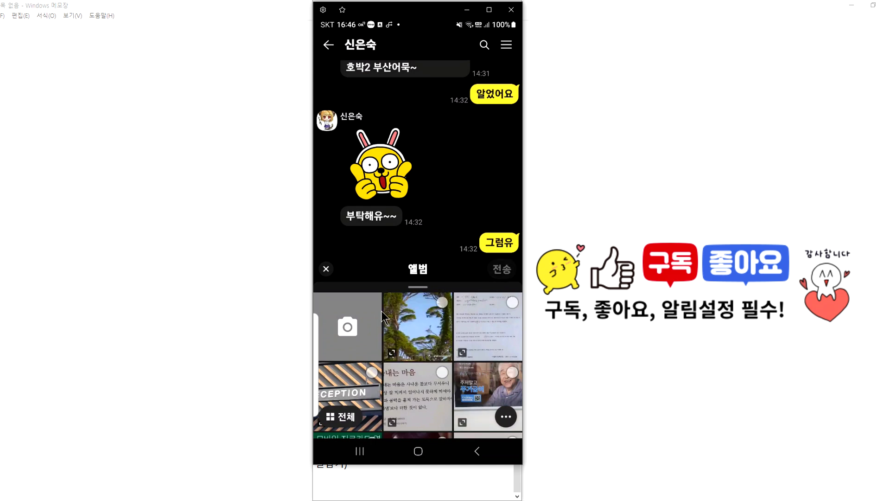
click(327, 268)
click(328, 398)
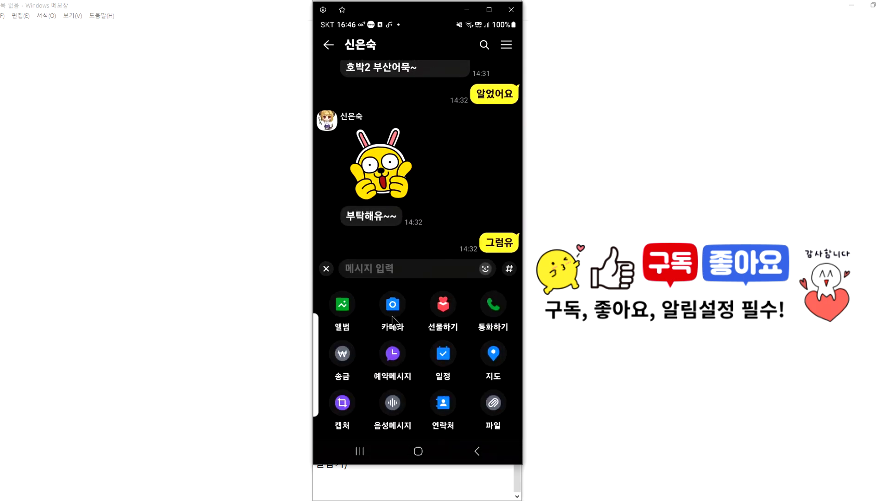
Show the 송금 amount entry screen for the chat contact and go back to the chat without sending money.
click(343, 361)
click(385, 191)
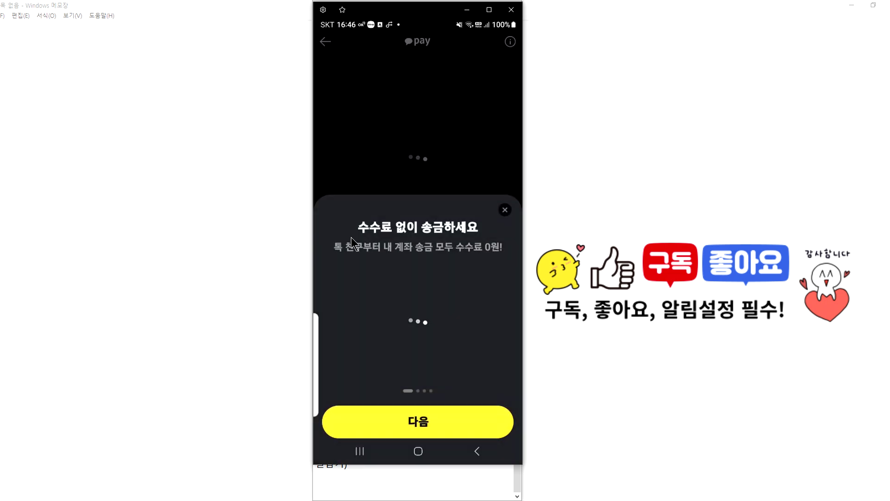
click(505, 210)
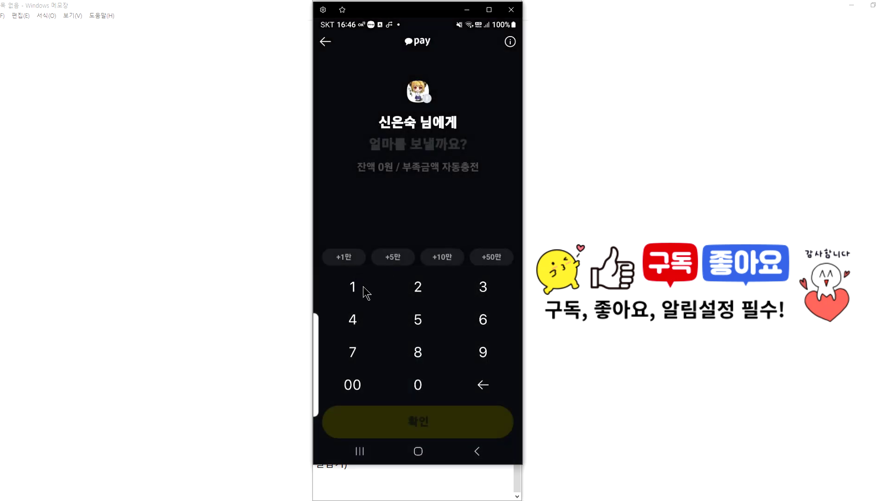
click(325, 43)
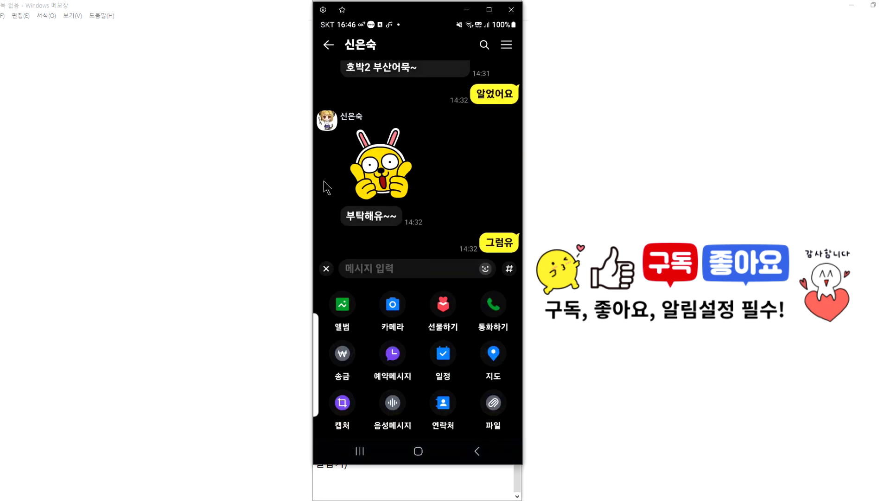
Look through the message field and the remaining attachment features down to music, and leave KakaoTalk for the phone's home screen.
click(367, 272)
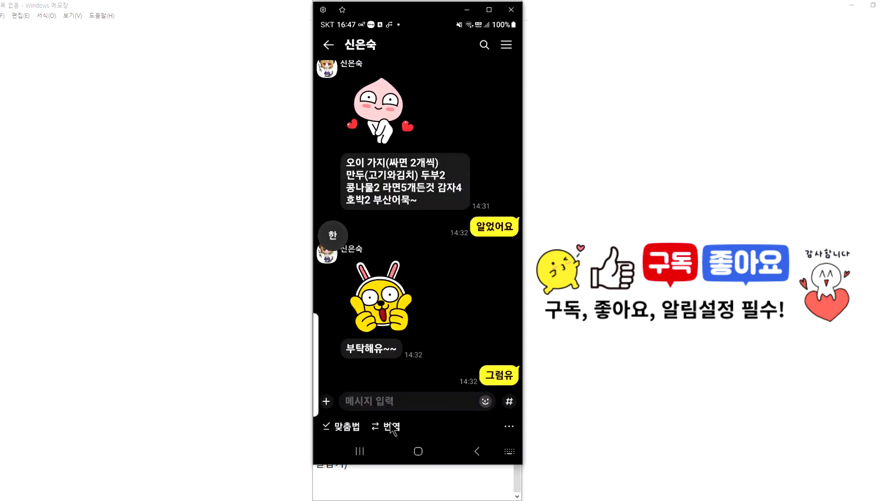
click(326, 401)
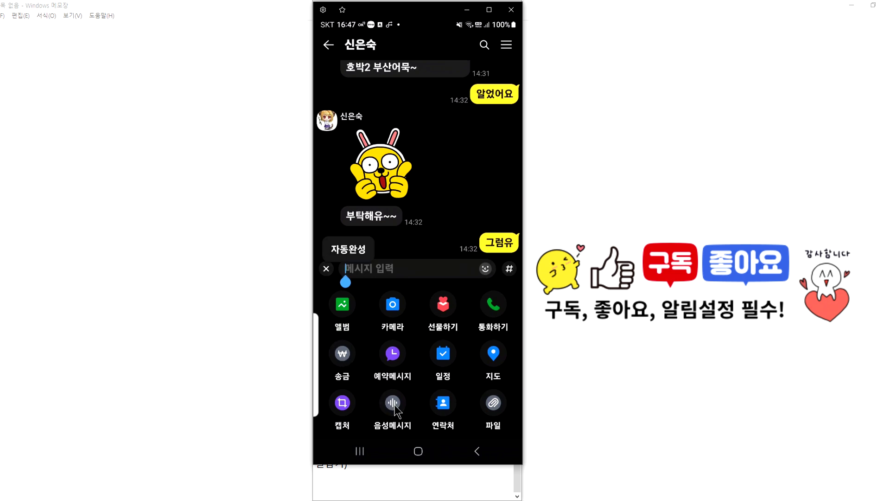
drag(406, 373, 396, 349)
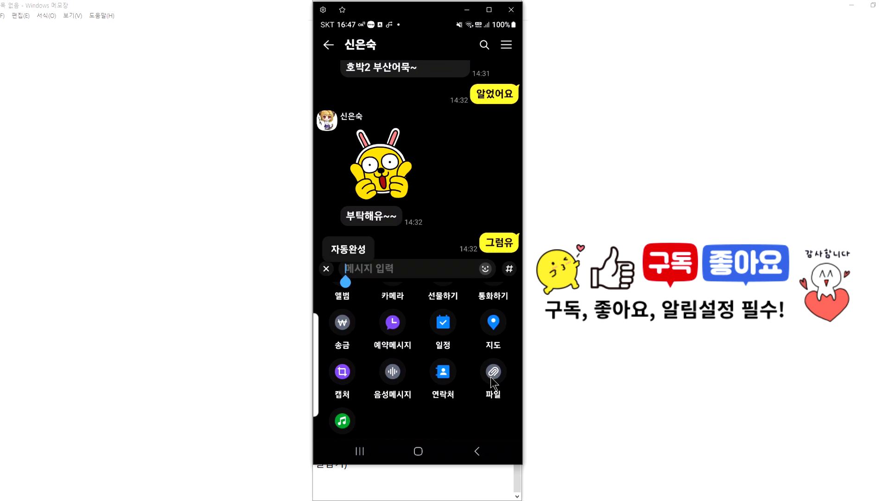
click(327, 268)
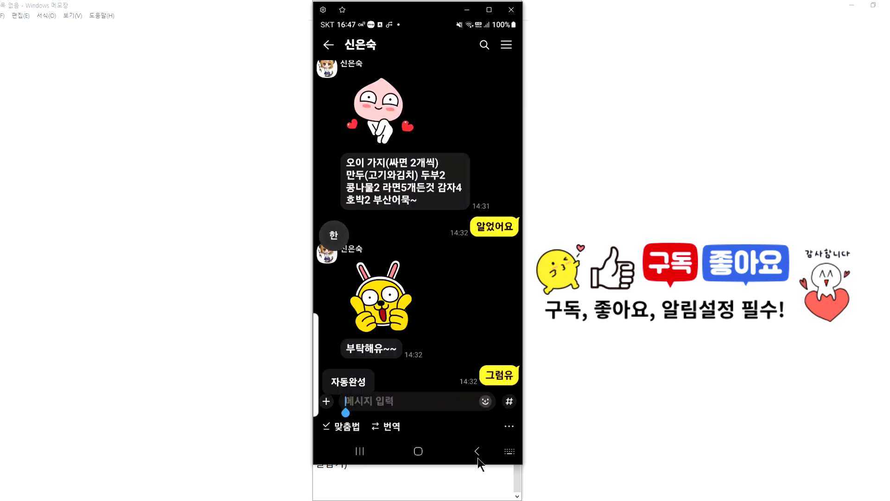
click(419, 452)
Switch to Notepad and add the line "* 스마트폰에서는 모르는 것 빼고 다 된다!" below the group-message notes.
click(518, 493)
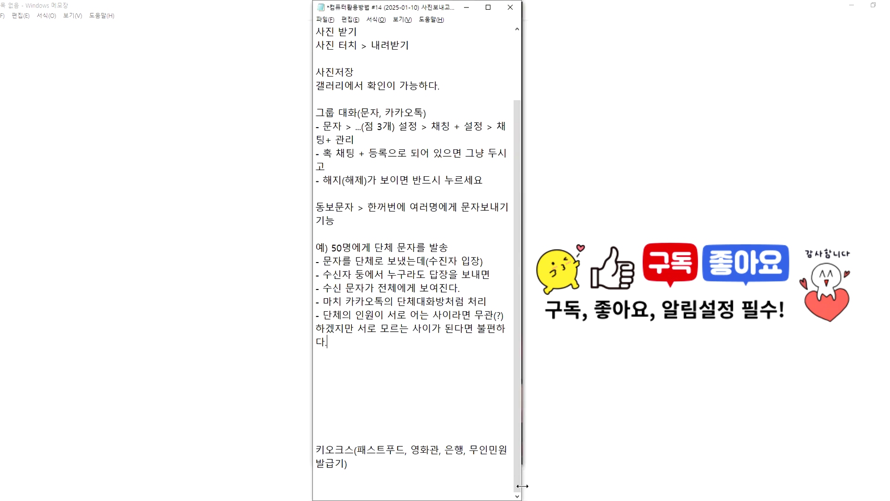
click(323, 369)
scroll(323, 369, up, 2)
scroll(324, 369, down, 2)
text(* 스마트폰에서는 모르는 것 빼고 다 된다.)
key(BackSpace)
text(@)
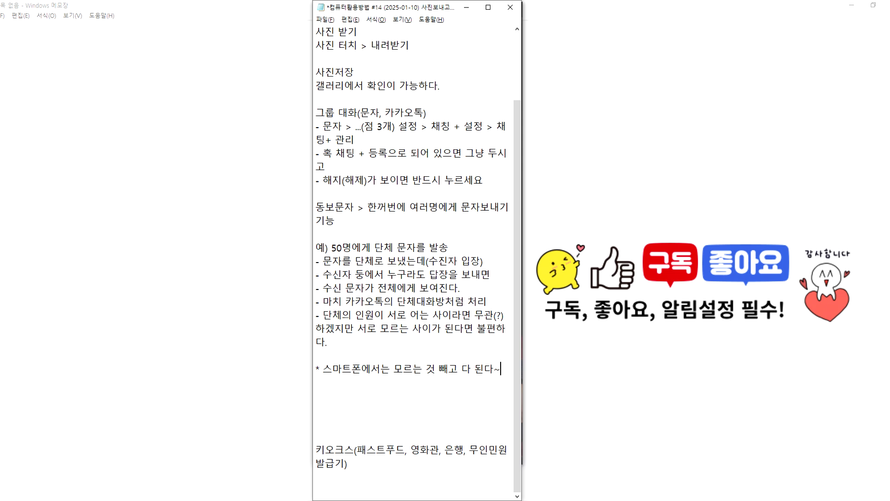
key(BackSpace)
text(!)
key(Return)
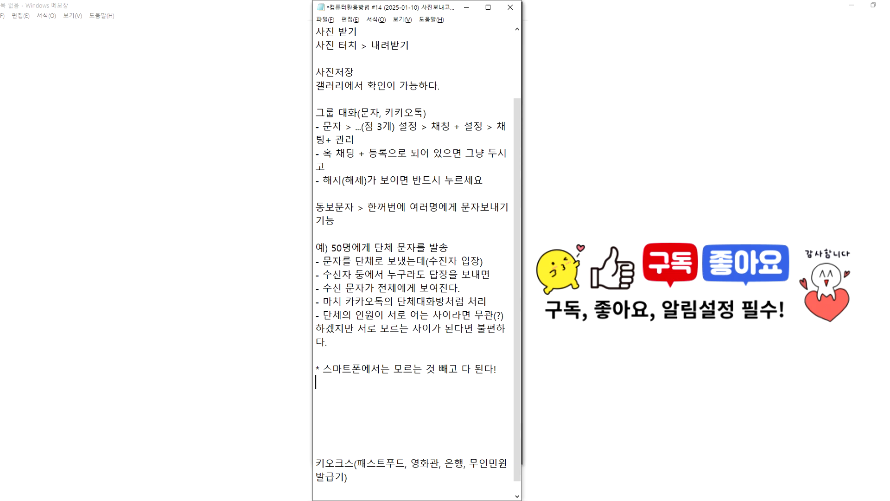
Return to the phone's 채팅+ 관리 page and cancel the 채팅+ registration.
click(494, 499)
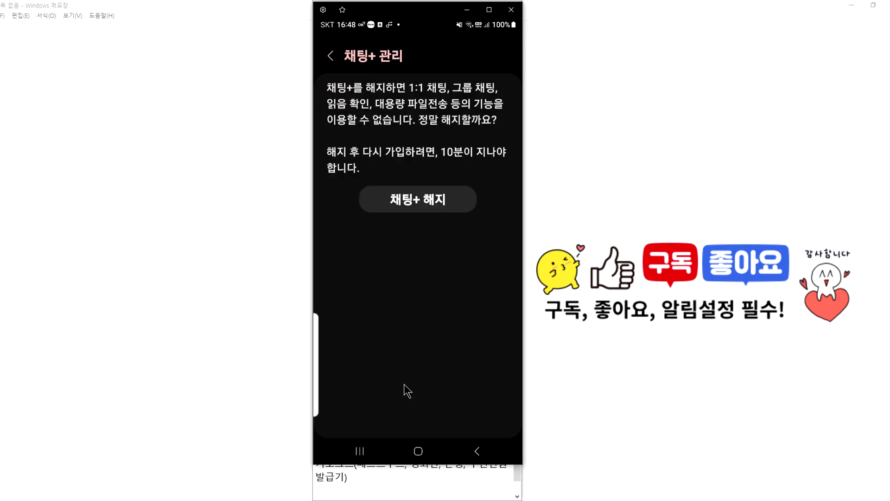
click(412, 203)
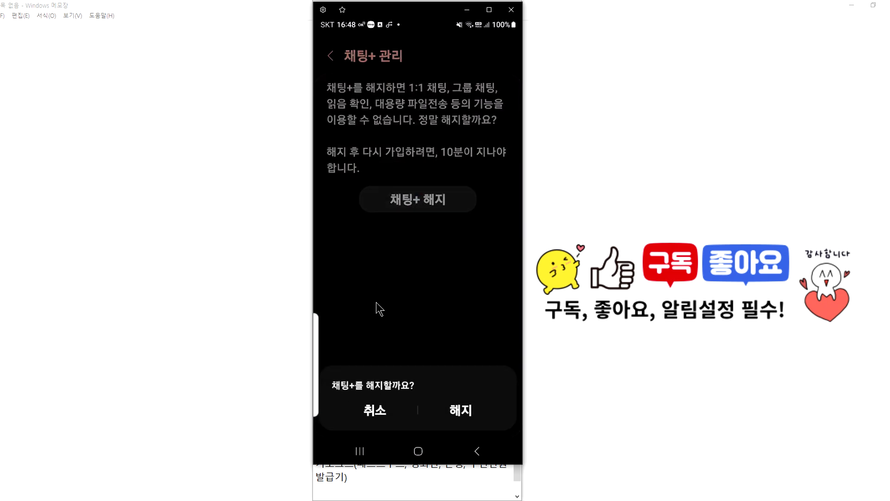
click(461, 411)
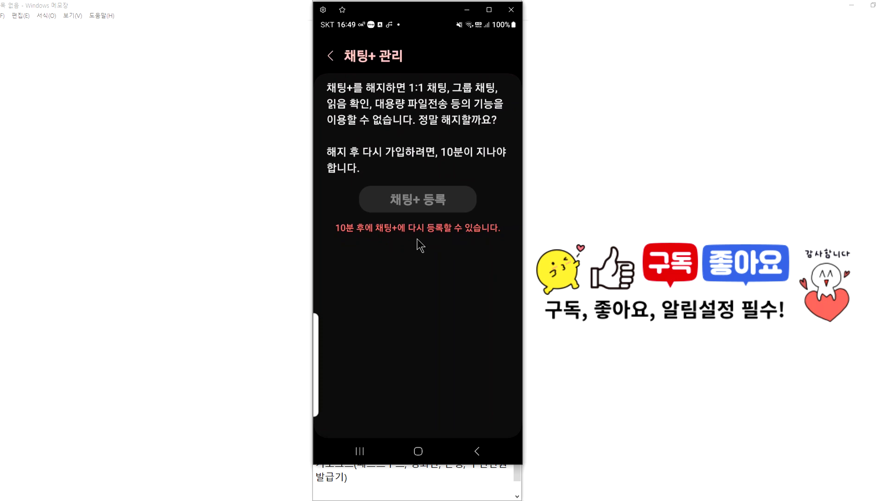
Go back to the Notepad notes and remove surplus blank lines between the "* 스마트폰에서는" line and the 키오크스 line.
drag(442, 460, 446, 500)
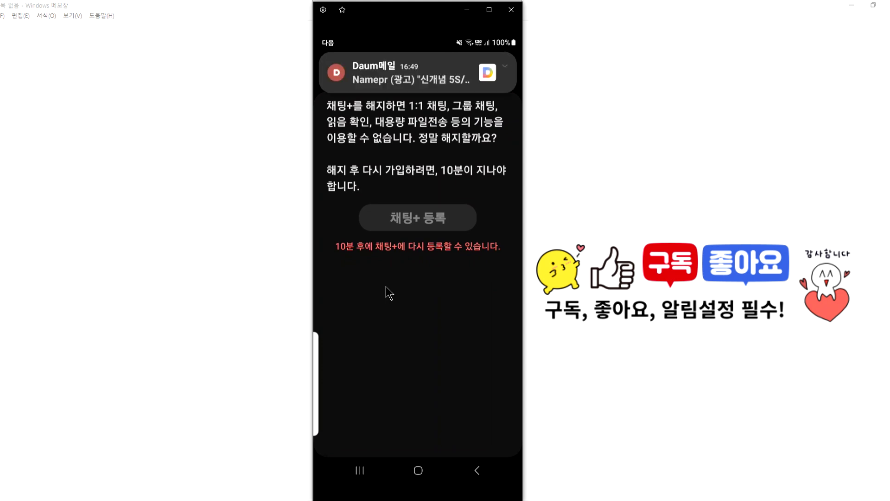
click(431, 500)
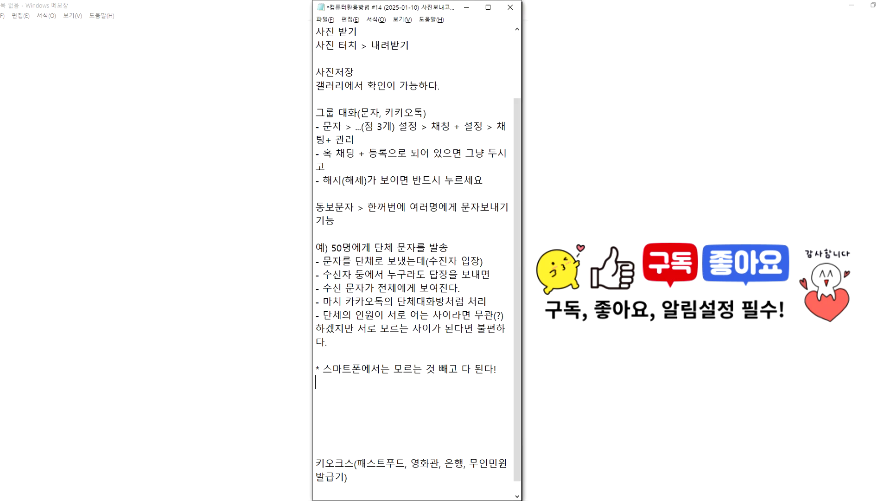
click(365, 395)
scroll(369, 392, down, 1)
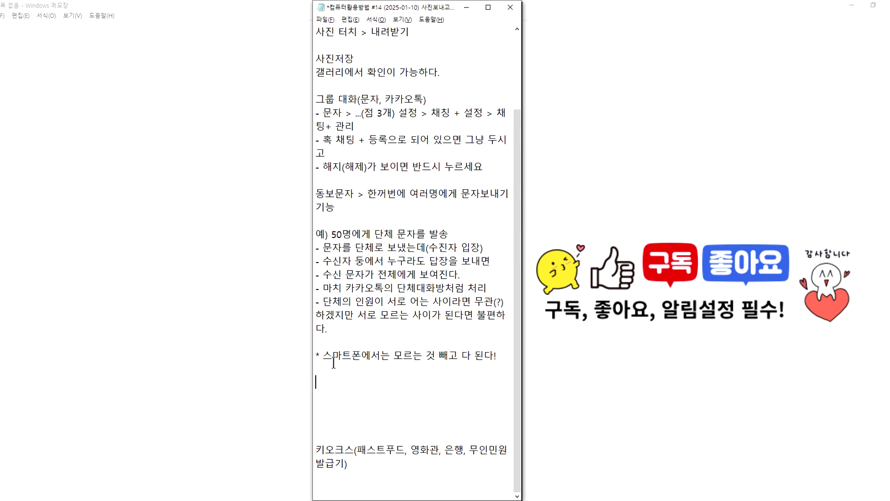
click(321, 374)
scroll(330, 373, up, 3)
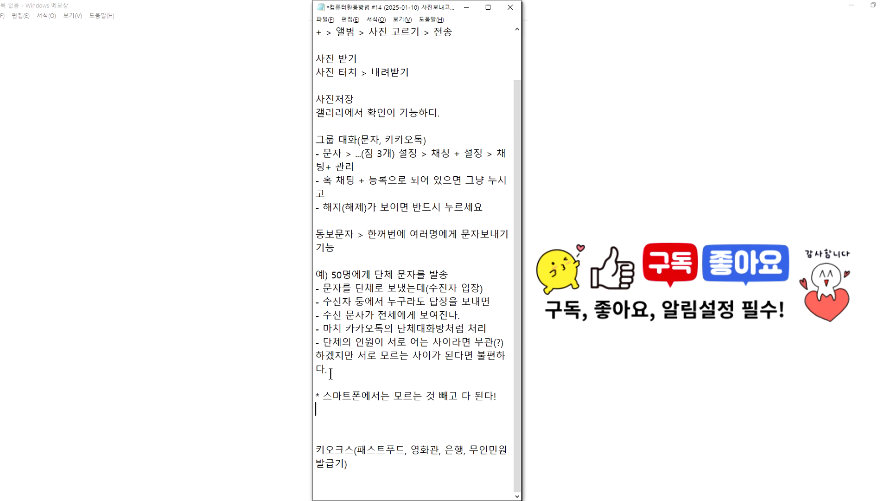
scroll(331, 373, up, 1)
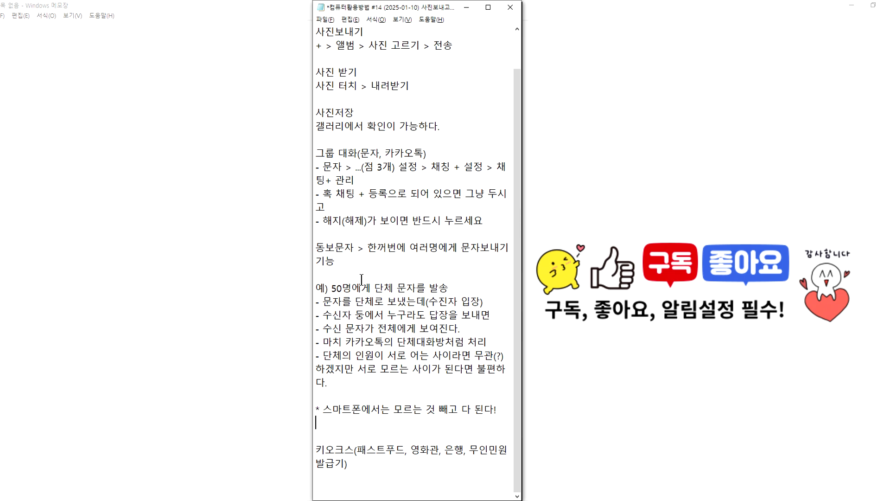
scroll(320, 408, up, 1)
drag(452, 45, 309, 28)
click(321, 58)
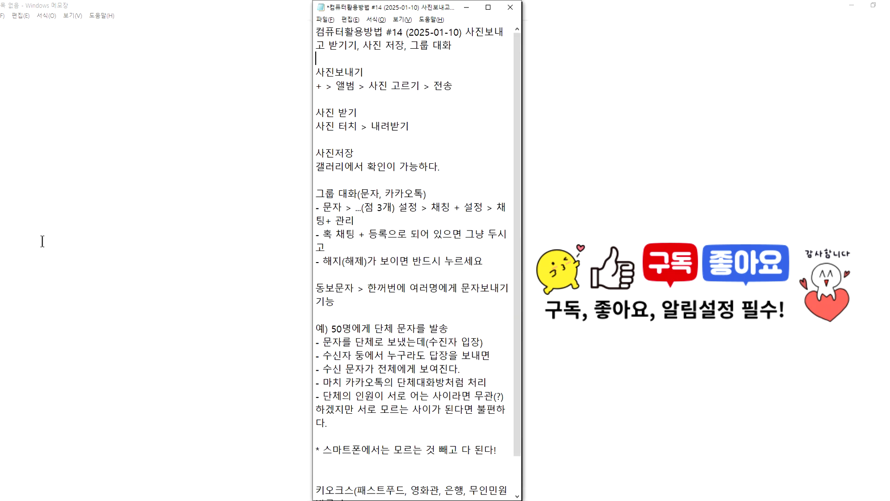